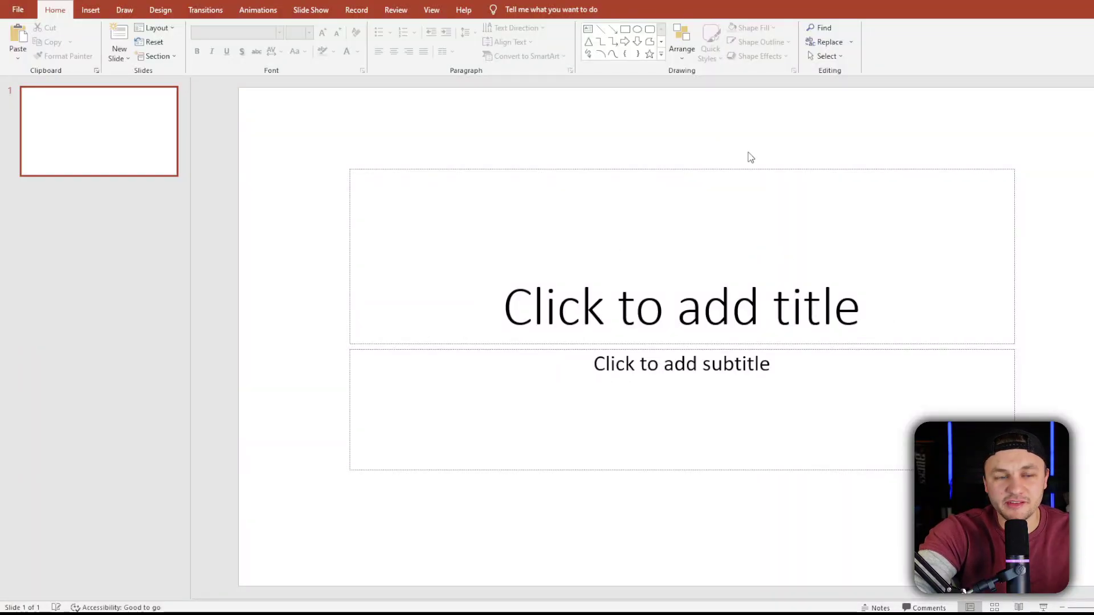
- Delete the title and subtitle placeholders from slide 1
click(748, 169)
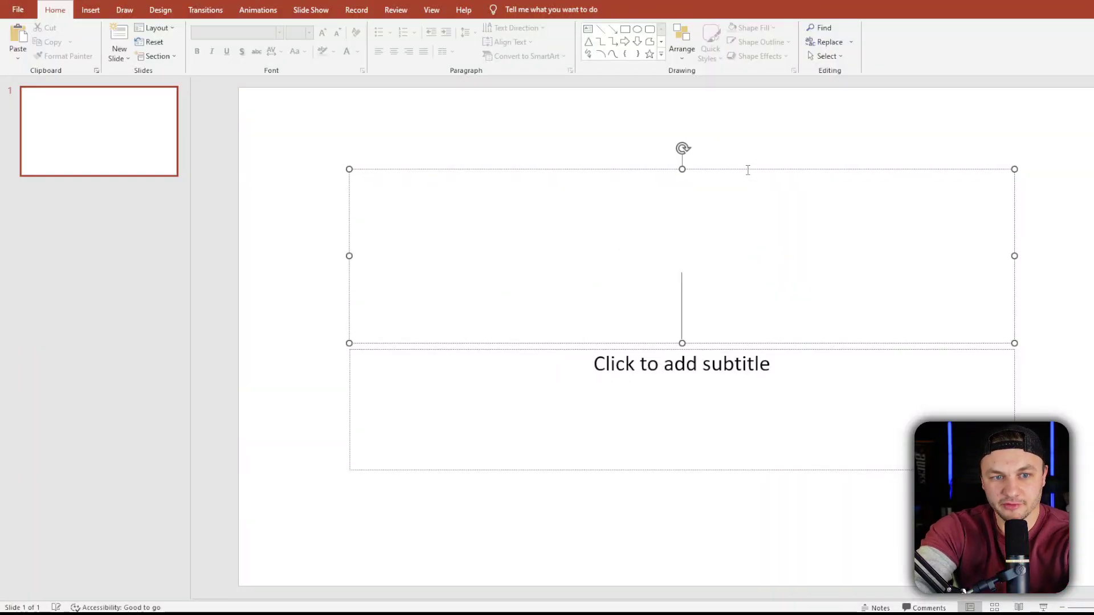
key(Delete)
click(743, 349)
key(Delete)
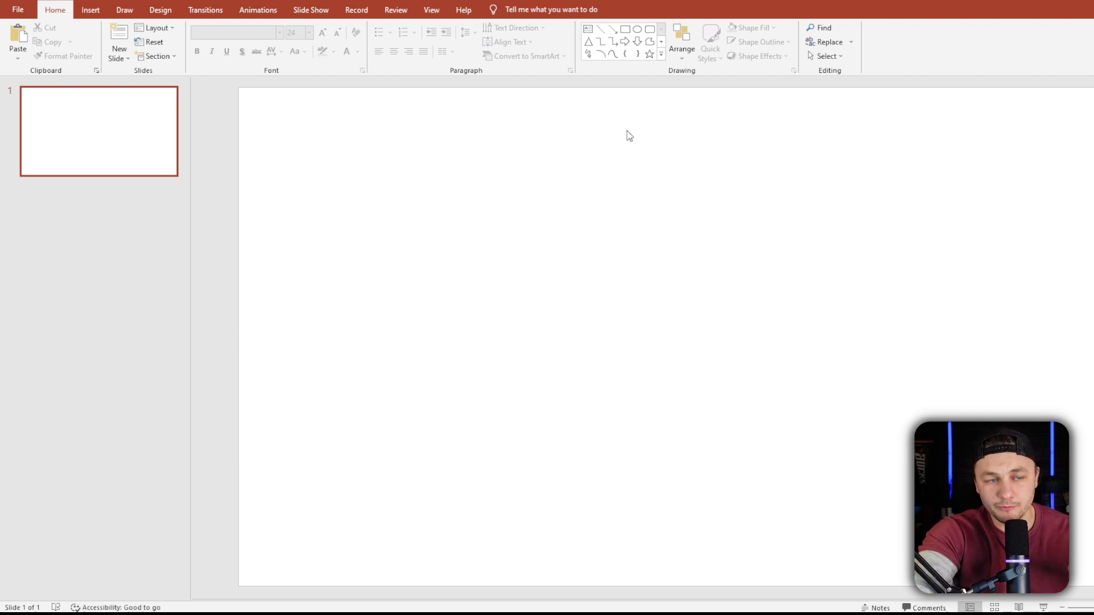
- Open the Online Pictures search from the Insert tab
click(91, 10)
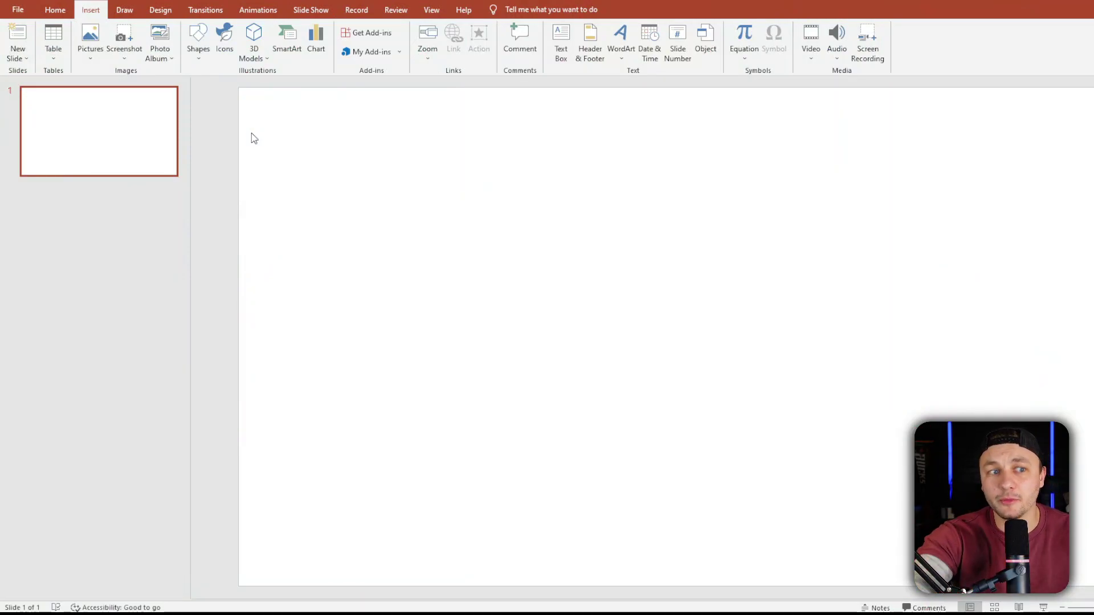
click(94, 54)
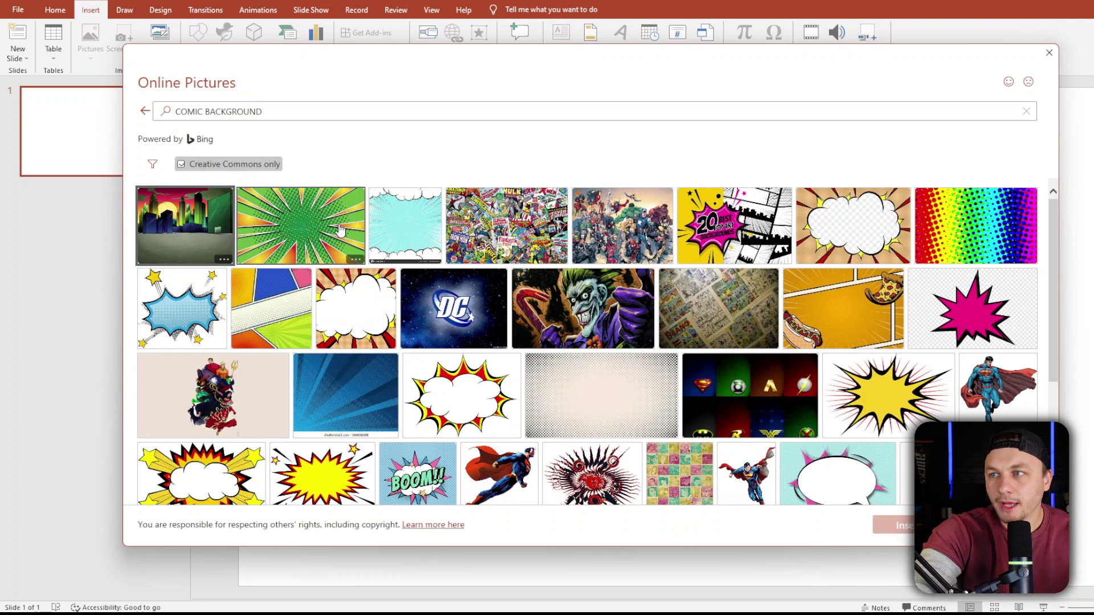
scroll(341, 229, down, 3)
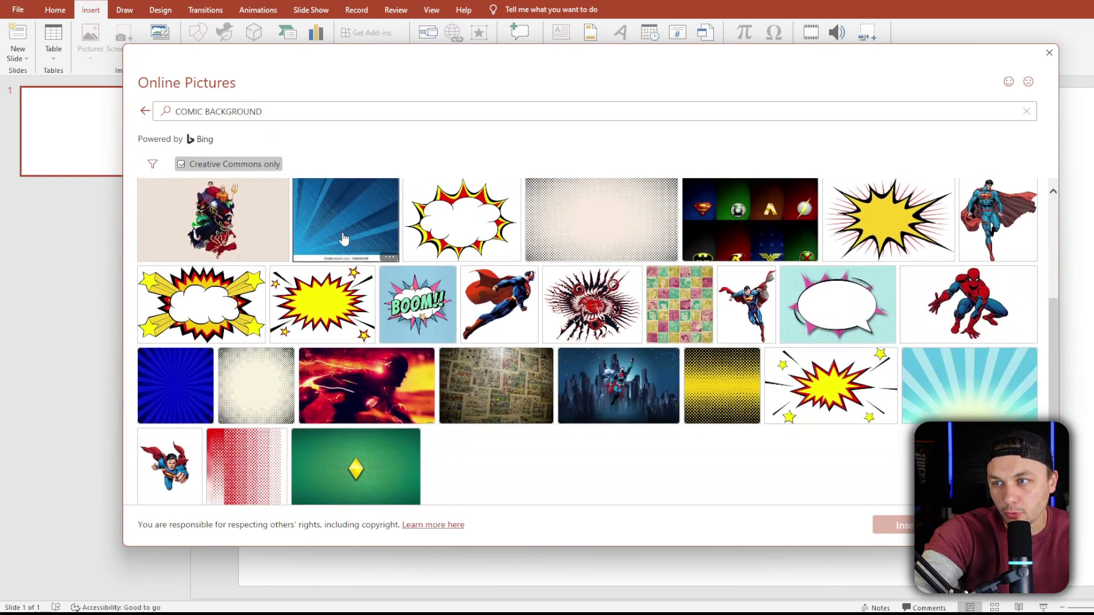
scroll(344, 238, down, 1)
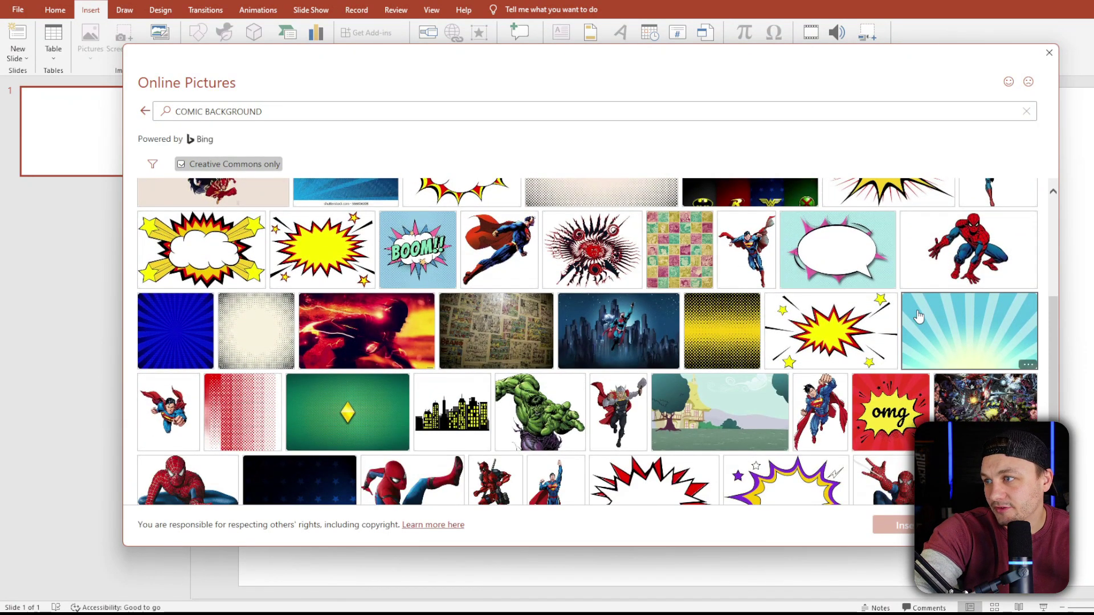
- Change the search to 'RAYS BACKGROUND' and browse the results
click(186, 111)
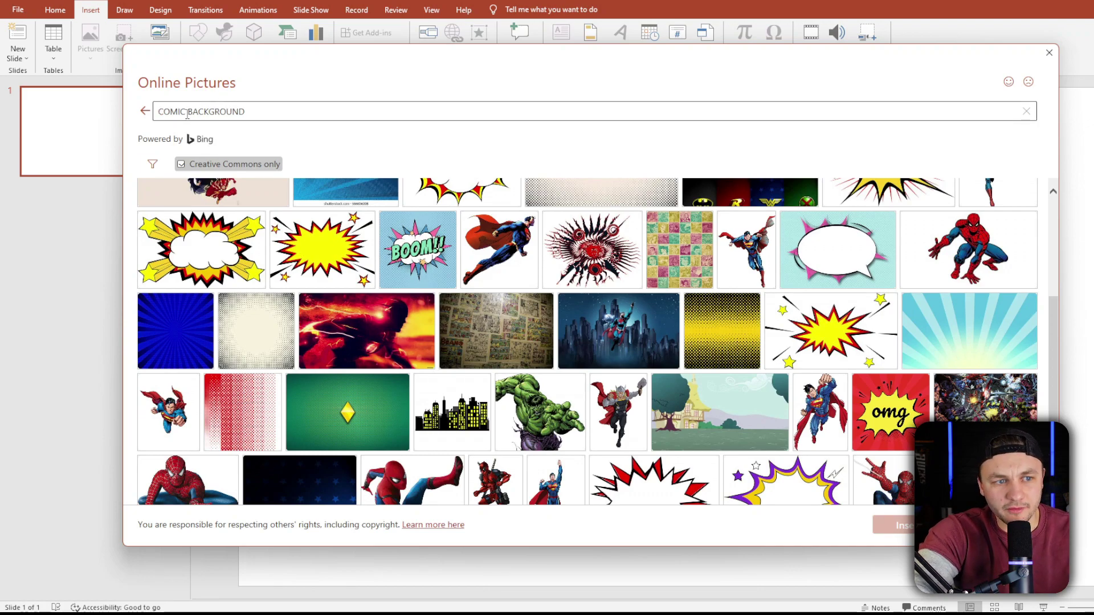
drag(186, 112, 143, 115)
text(RAYS)
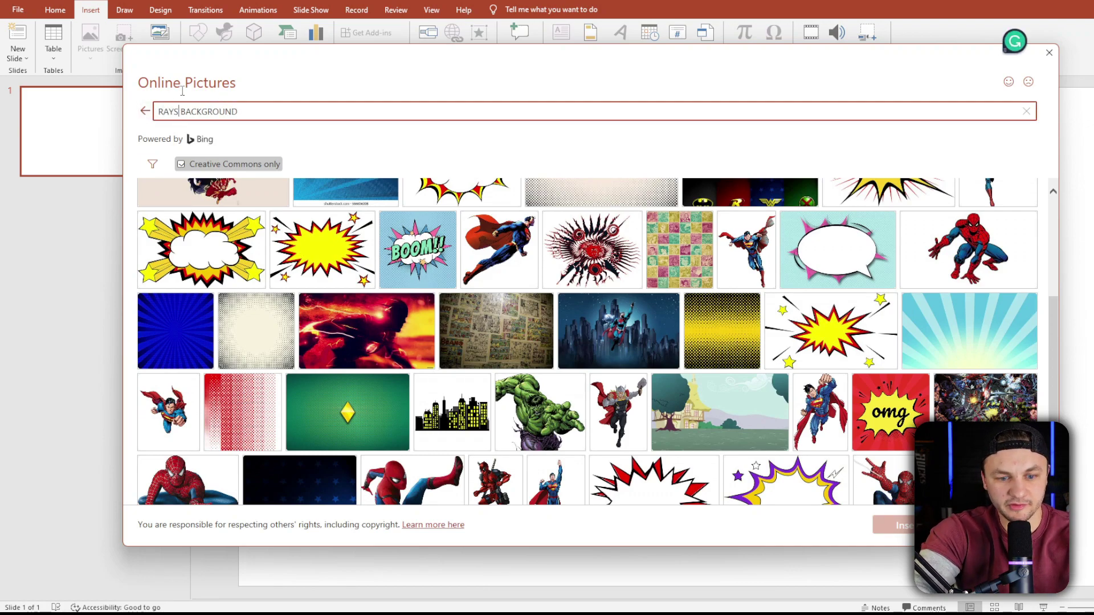
key(Return)
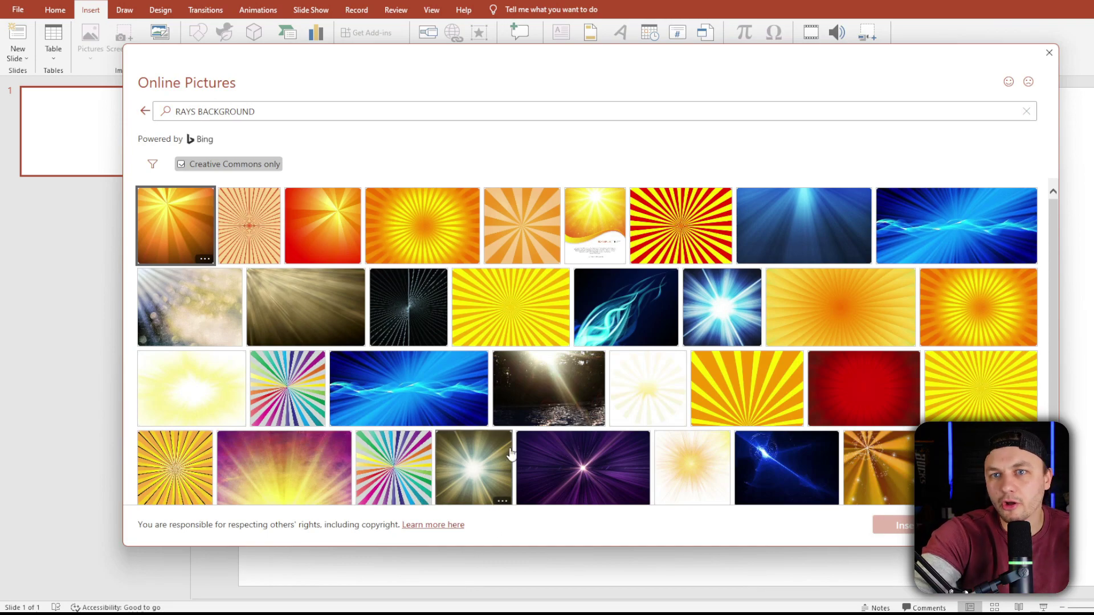
scroll(490, 331, down, 5)
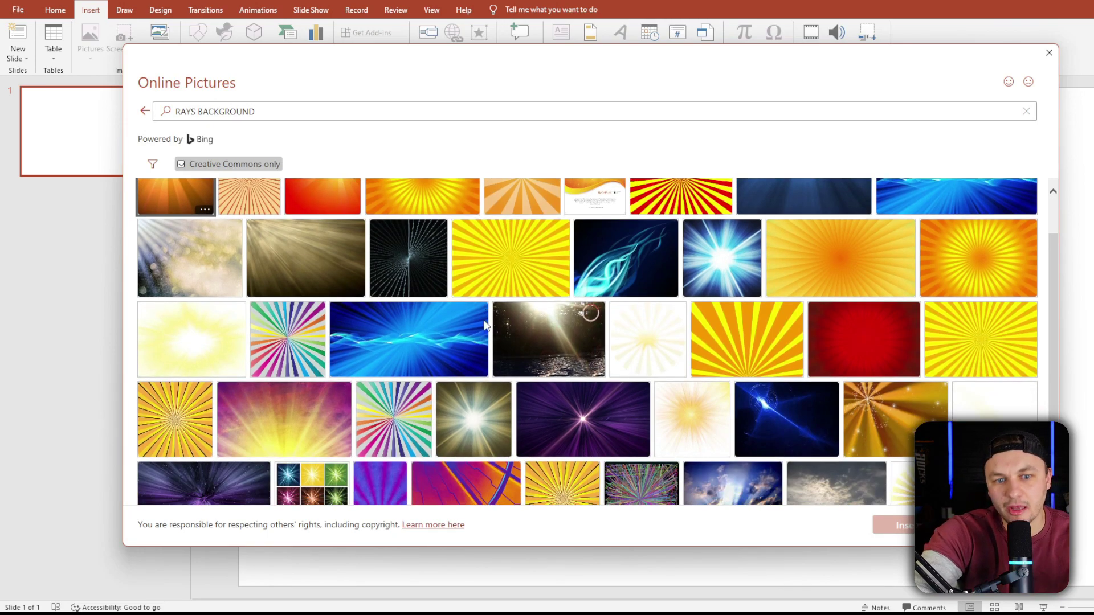
scroll(485, 393, down, 5)
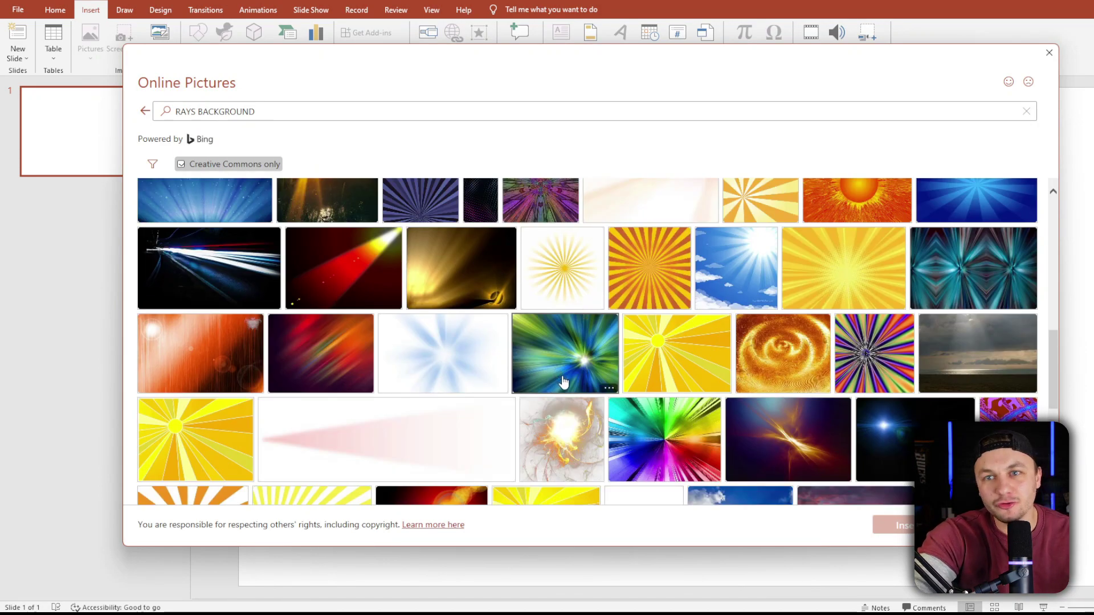
scroll(573, 366, down, 3)
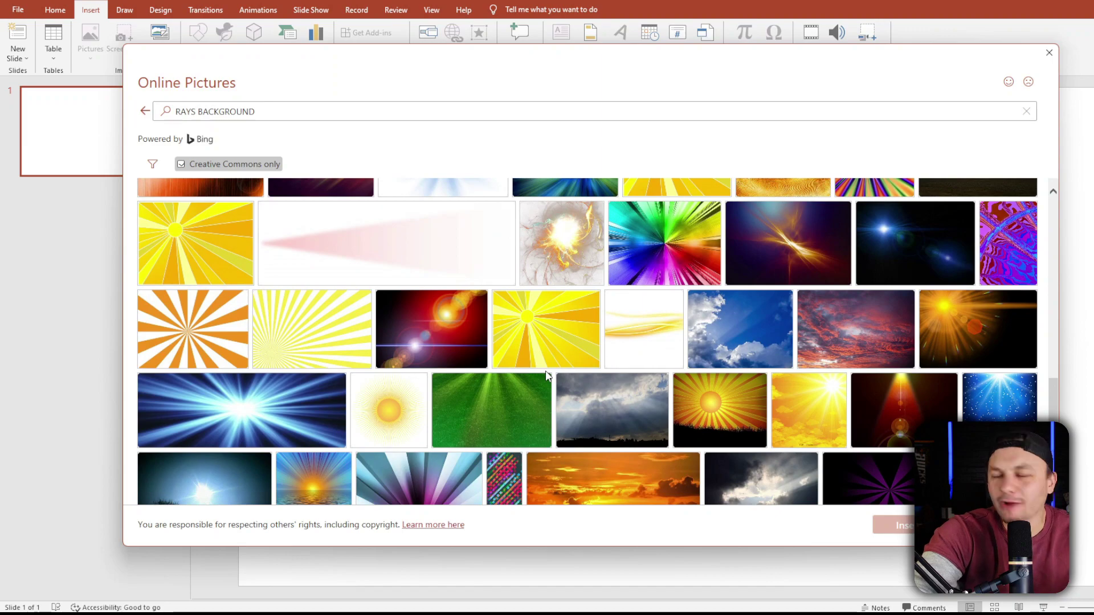
scroll(551, 376, down, 1)
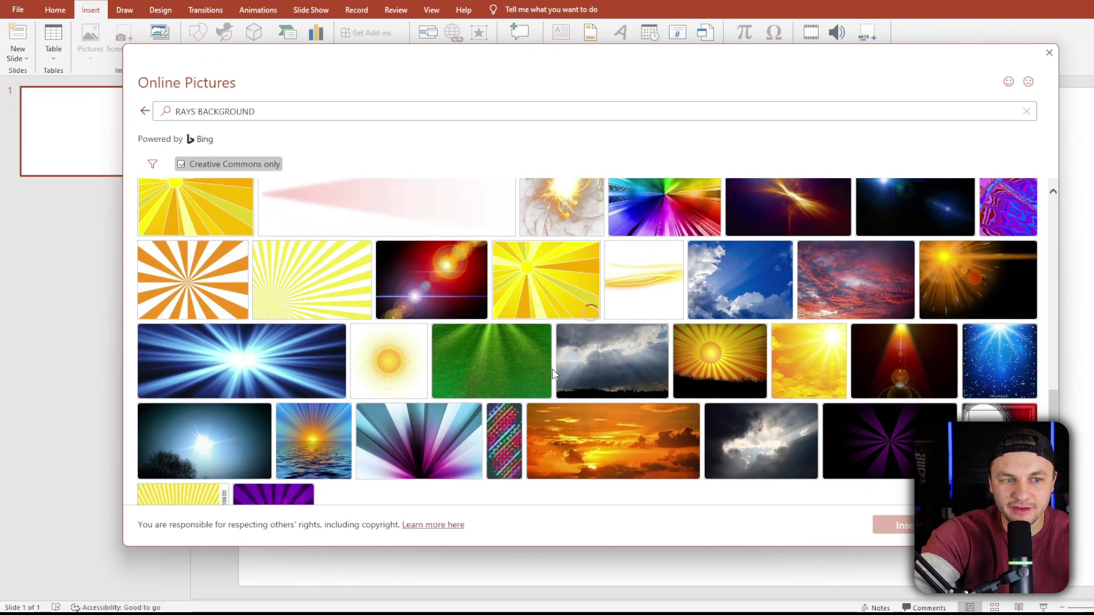
- Insert the teal rays picture and stretch it from the top-left corner to fill the slide
scroll(487, 349, down, 5)
double_click(224, 313)
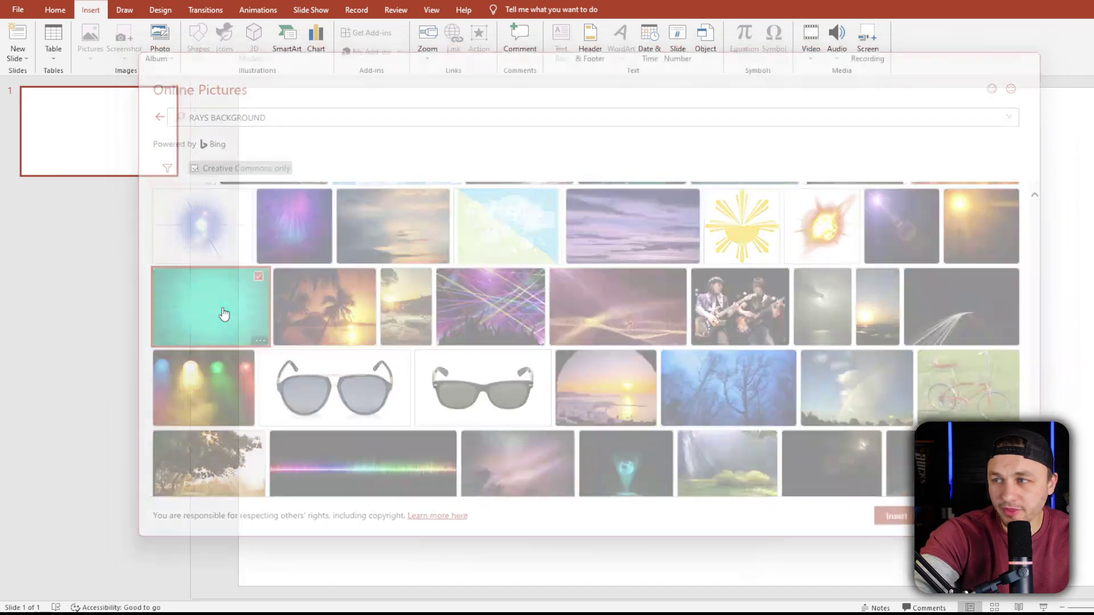
drag(262, 181, 257, 171)
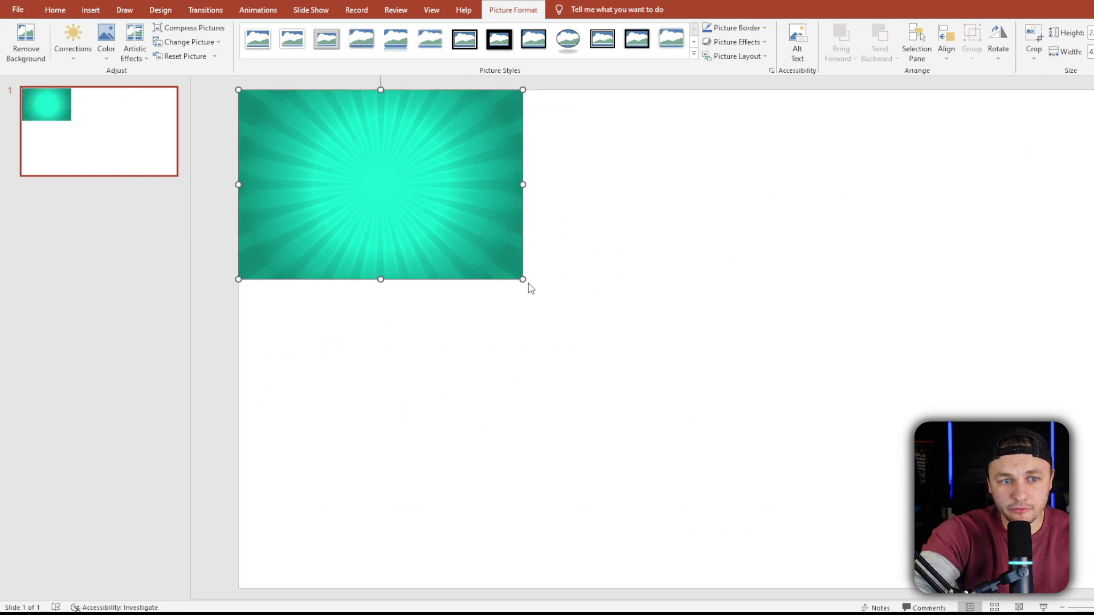
drag(523, 279, 1092, 587)
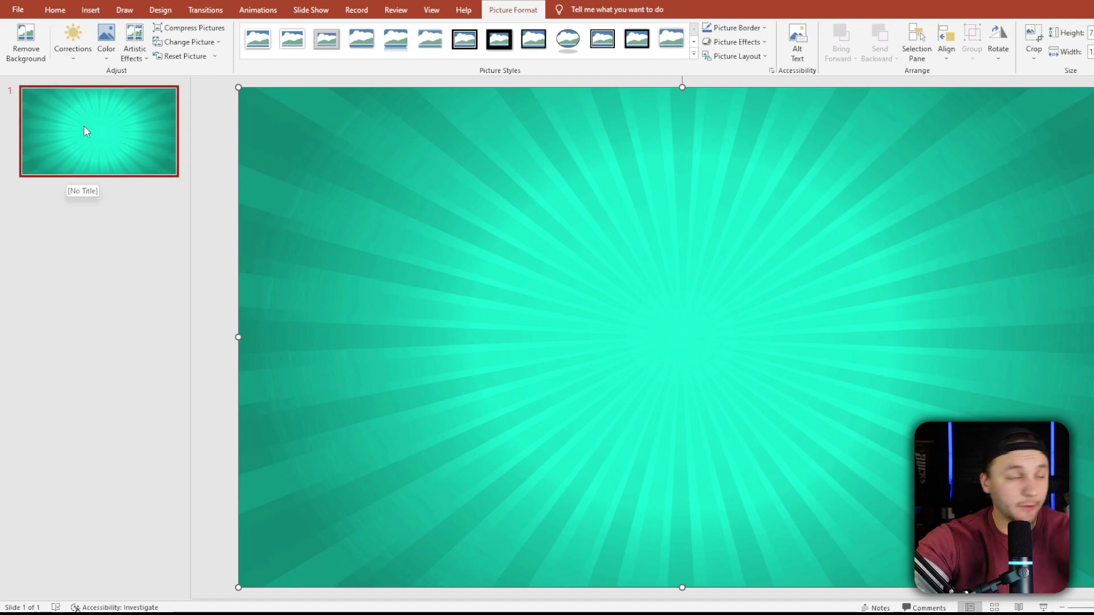
- Insert the presenter photo from Pictures over the teal background
click(90, 9)
click(90, 57)
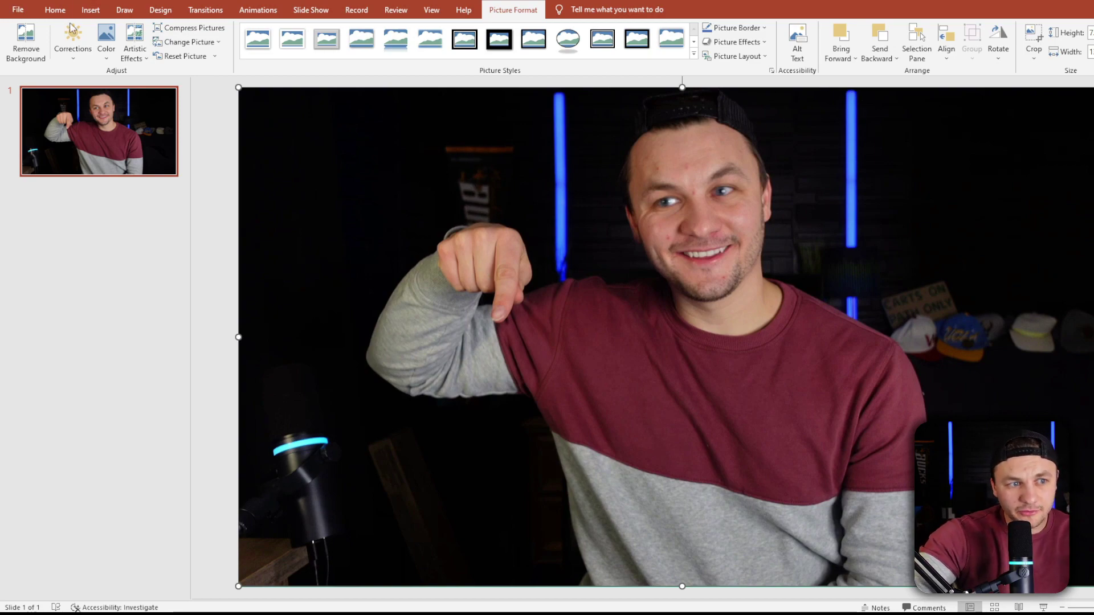
- Start Remove Background and mark the presenter's cap, hair, head and sweater to keep
click(25, 45)
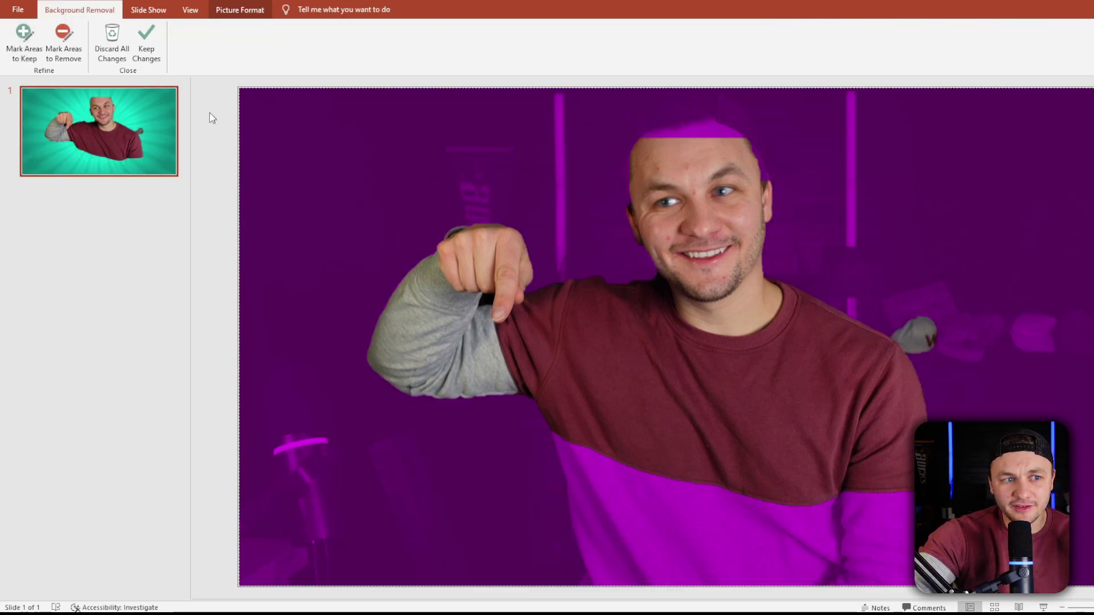
click(26, 35)
drag(688, 106, 731, 494)
drag(880, 576, 867, 562)
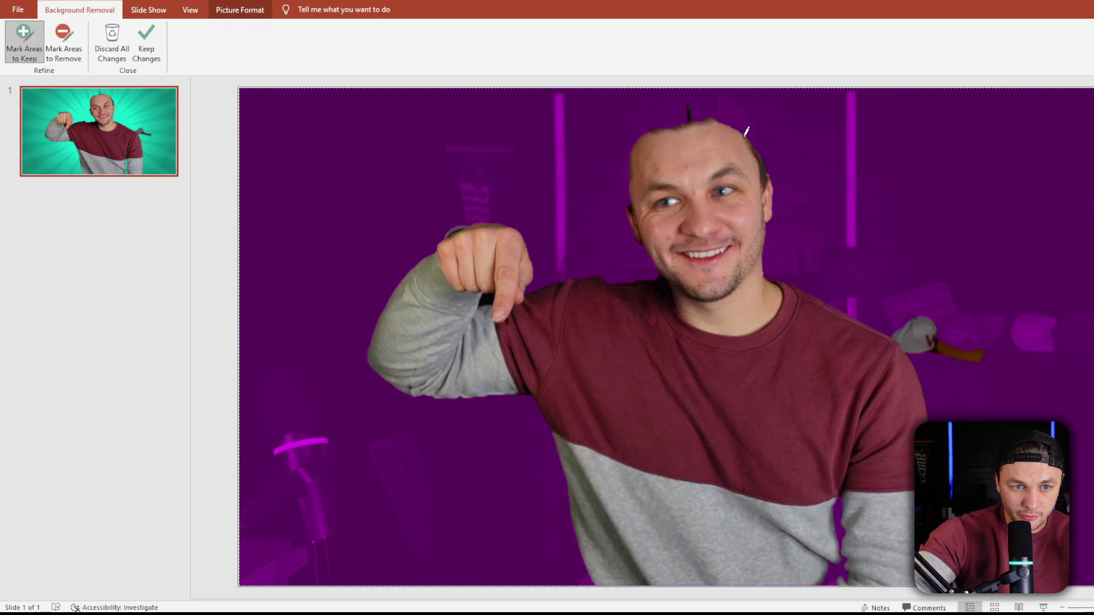
mouse_move(747, 133)
mouse_down()
mouse_move(730, 109)
mouse_move(674, 106)
mouse_move(646, 128)
mouse_up()
drag(746, 123, 698, 93)
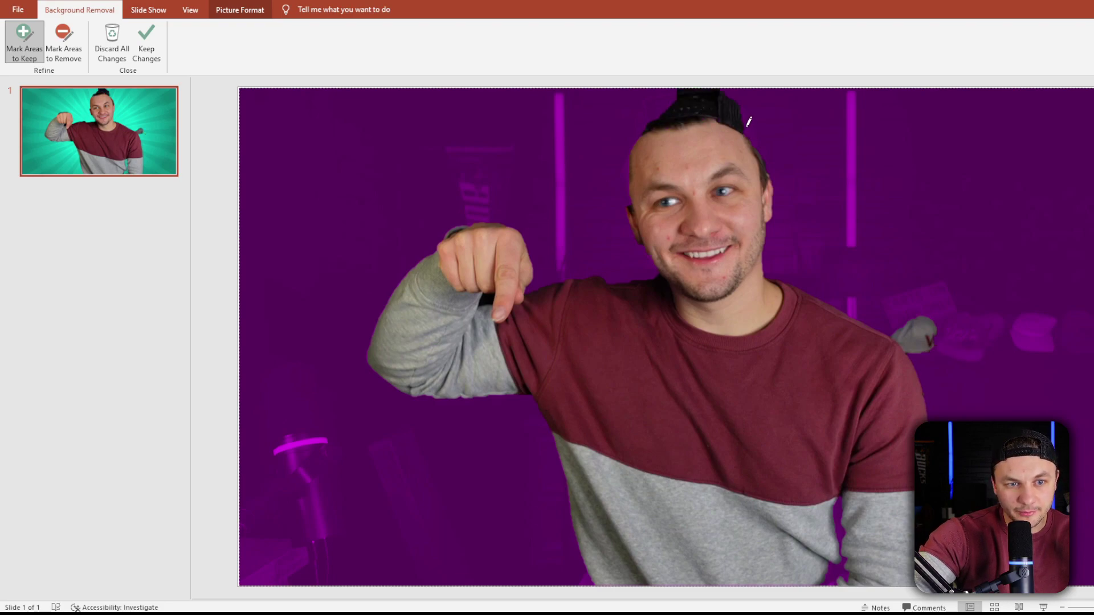
- Keep the background-removal changes to finish the presenter cut-out
scroll(748, 121, up, 5)
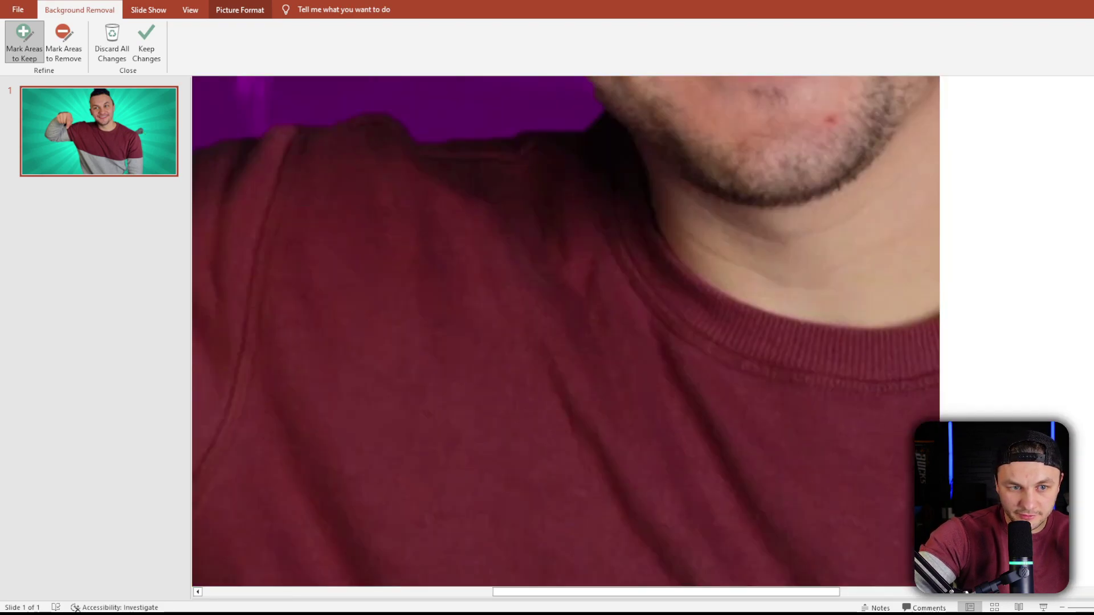
scroll(564, 331, up, 5)
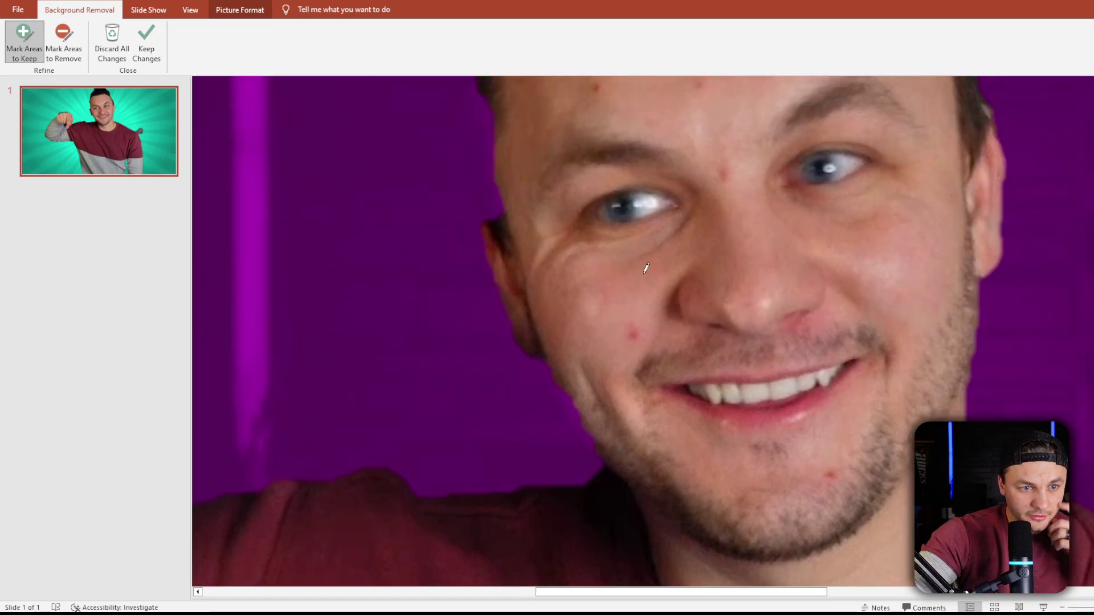
click(63, 42)
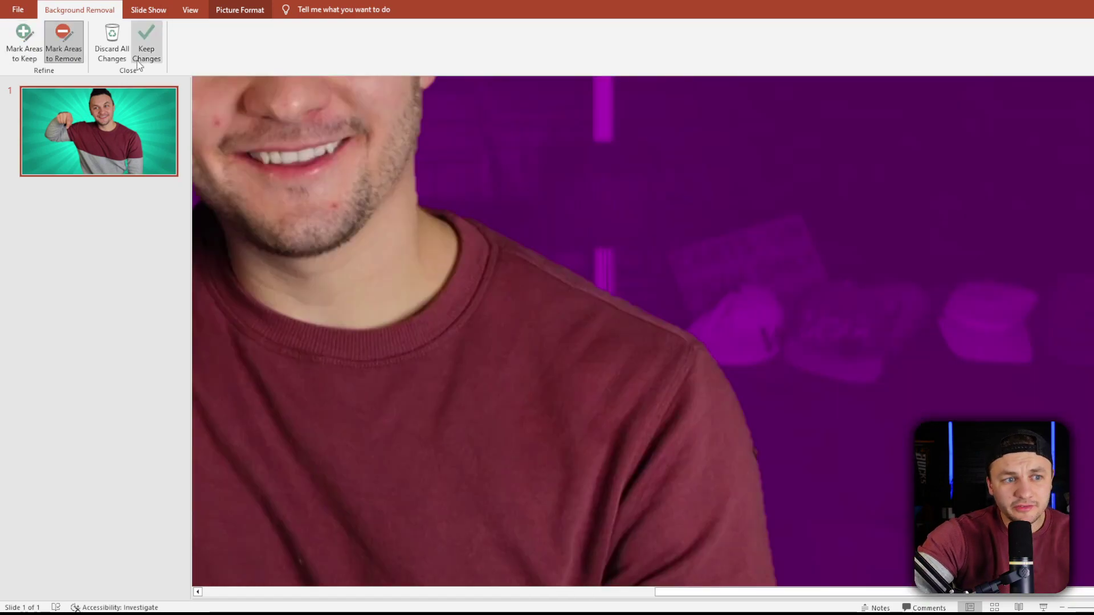
click(144, 54)
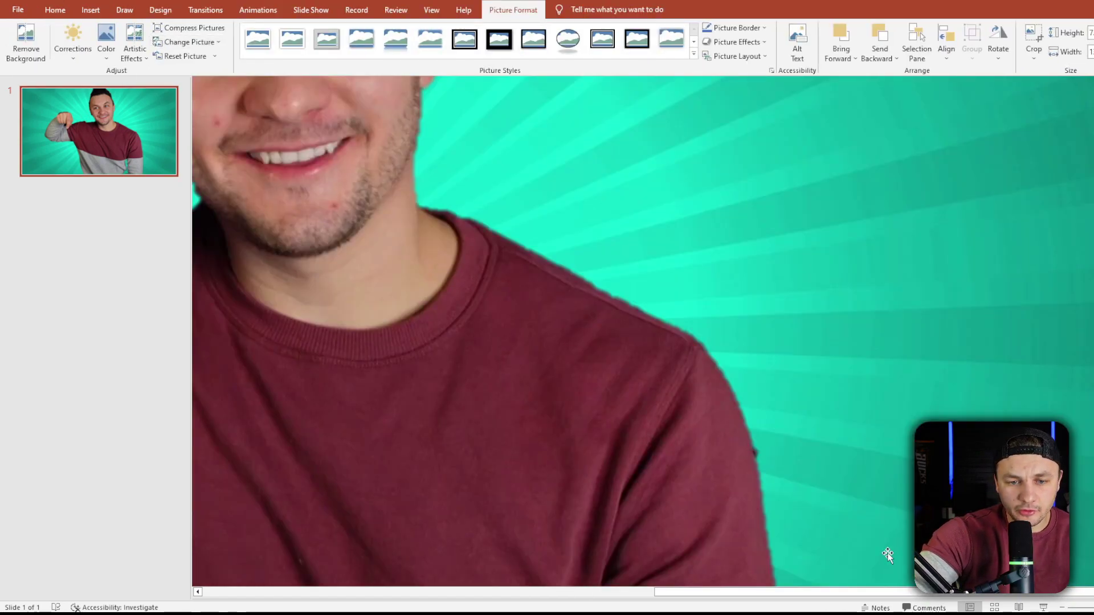
- Enlarge the cut-out presenter slightly and move him up until his cap reaches the top edge
scroll(767, 420, down, 5)
scroll(767, 420, up, 1)
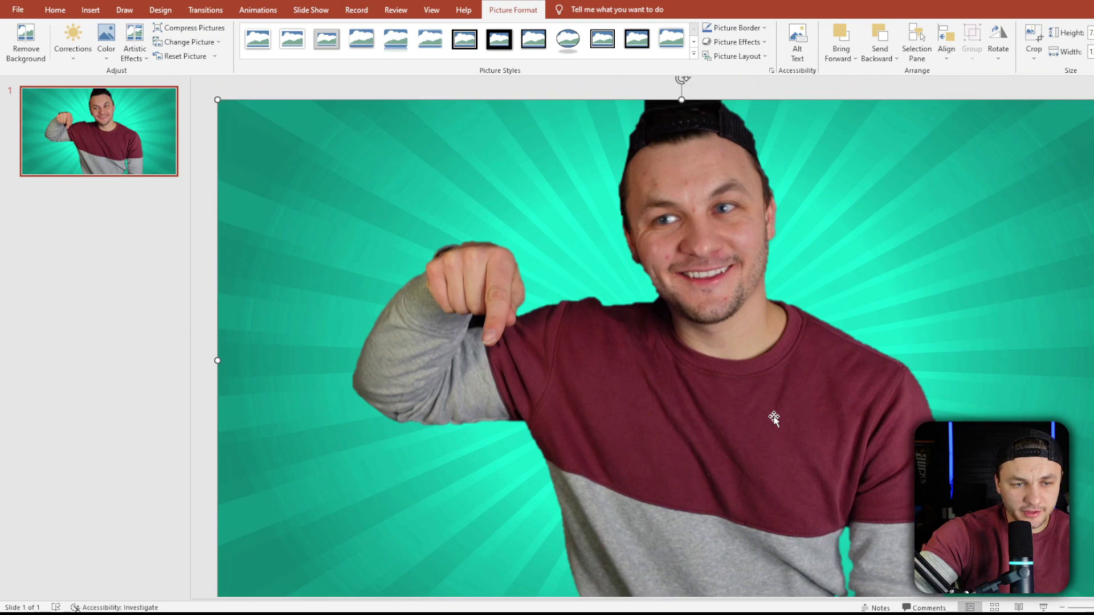
drag(635, 207, 647, 232)
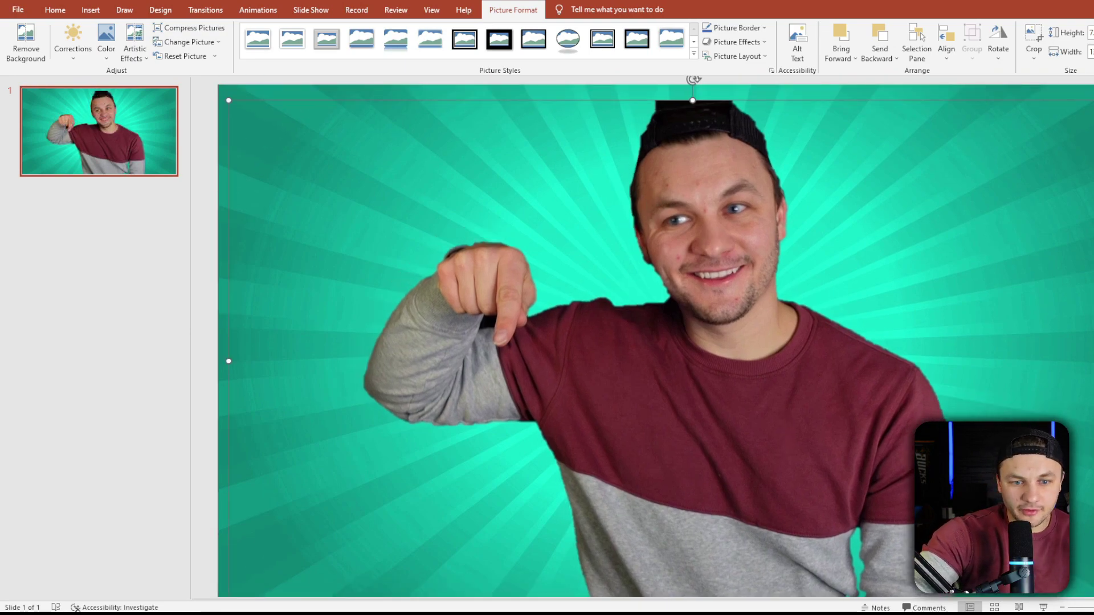
scroll(646, 232, down, 1)
scroll(656, 337, up, 1)
drag(892, 434, 908, 374)
scroll(812, 564, down, 1)
scroll(308, 569, up, 1)
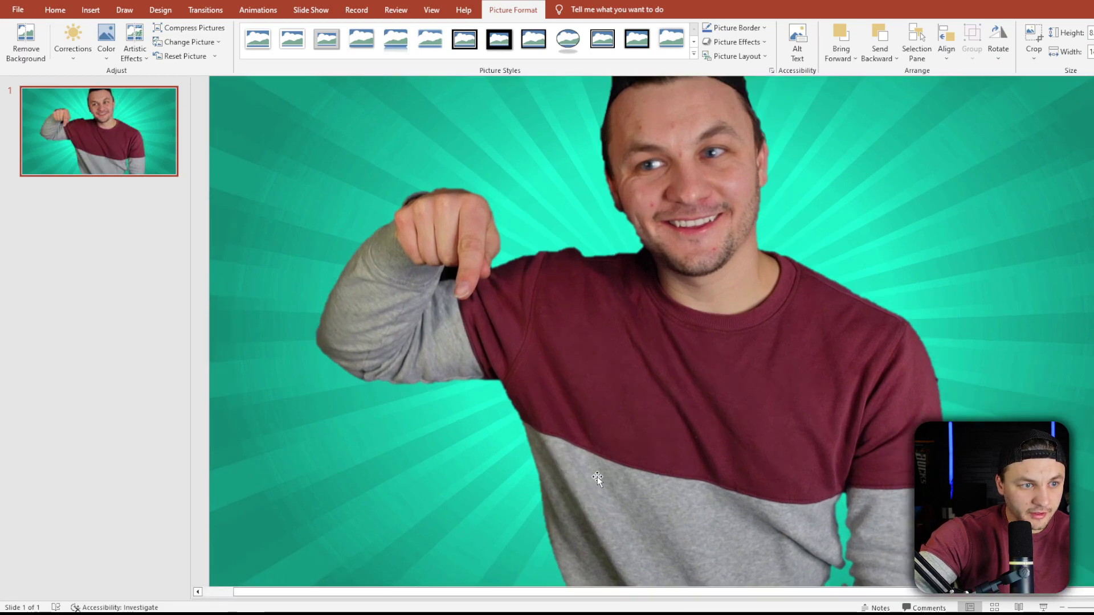
drag(600, 477, 629, 467)
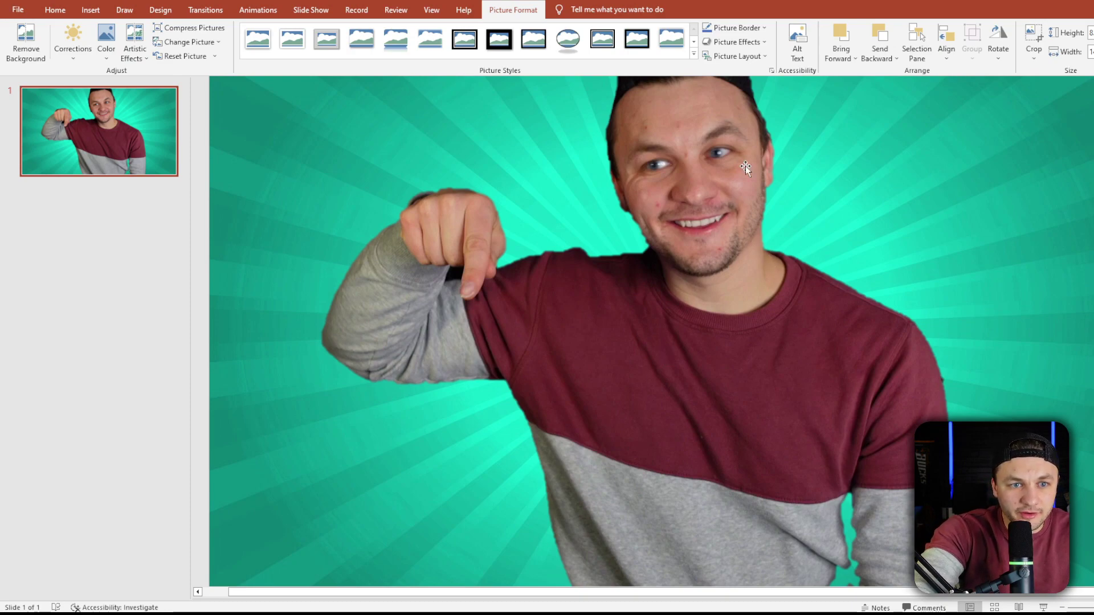
- Raise the presenter's Glow Size for a thick black outline and shift him slightly right
click(735, 43)
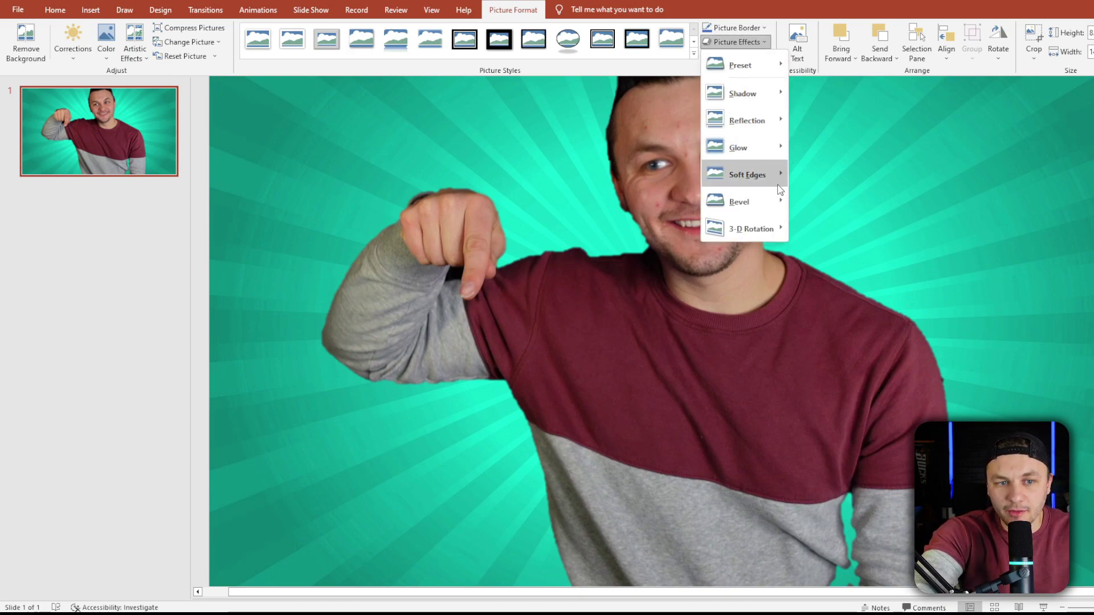
mouse_move(791, 157)
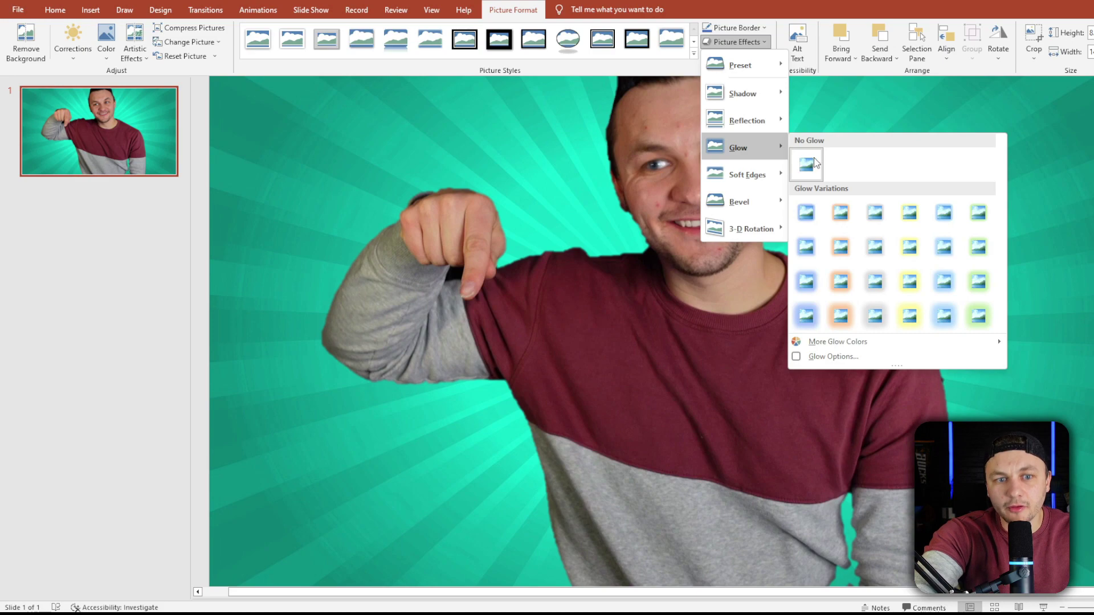
click(848, 356)
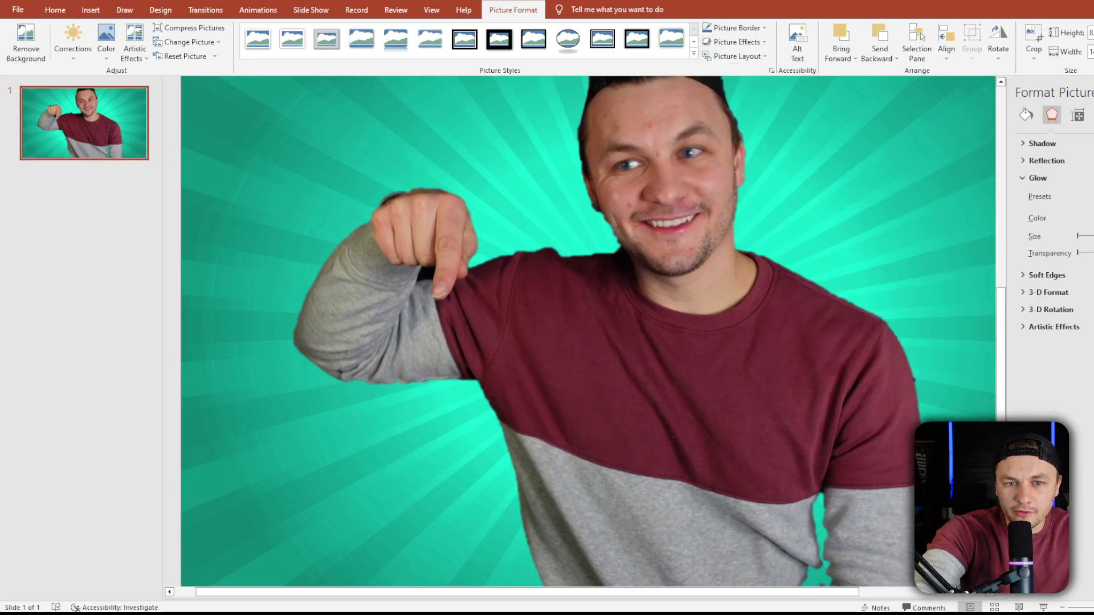
click(1083, 196)
click(1090, 179)
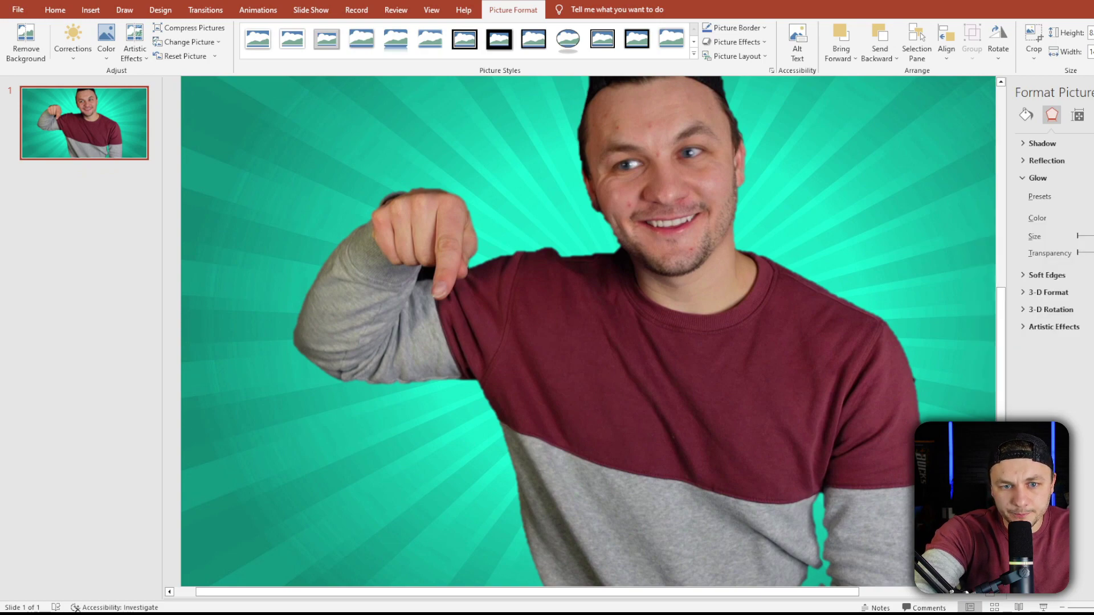
drag(1077, 236, 1079, 236)
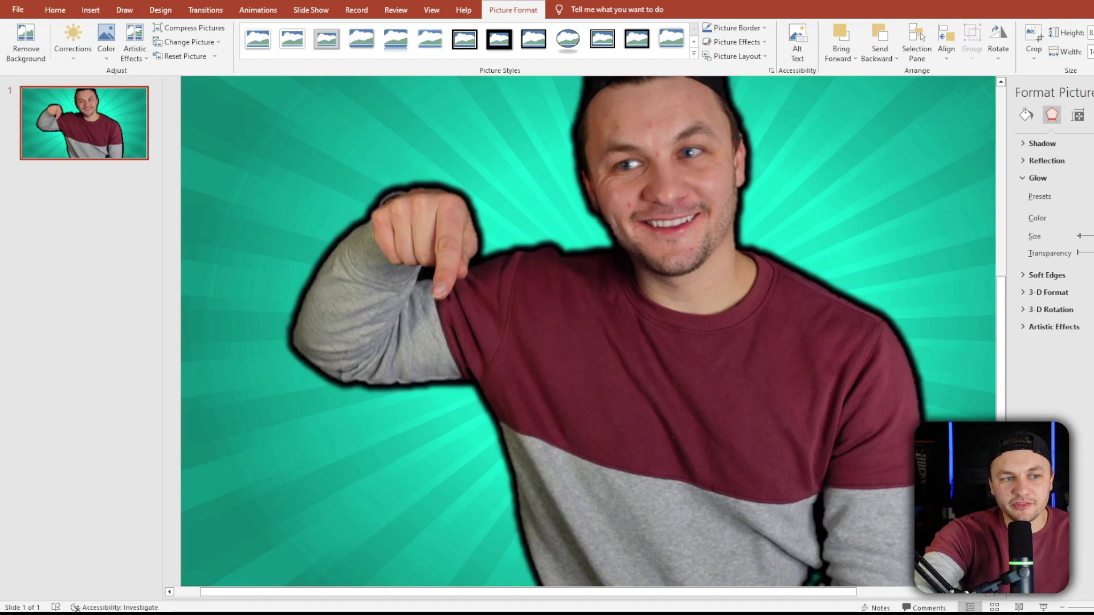
drag(778, 482, 794, 482)
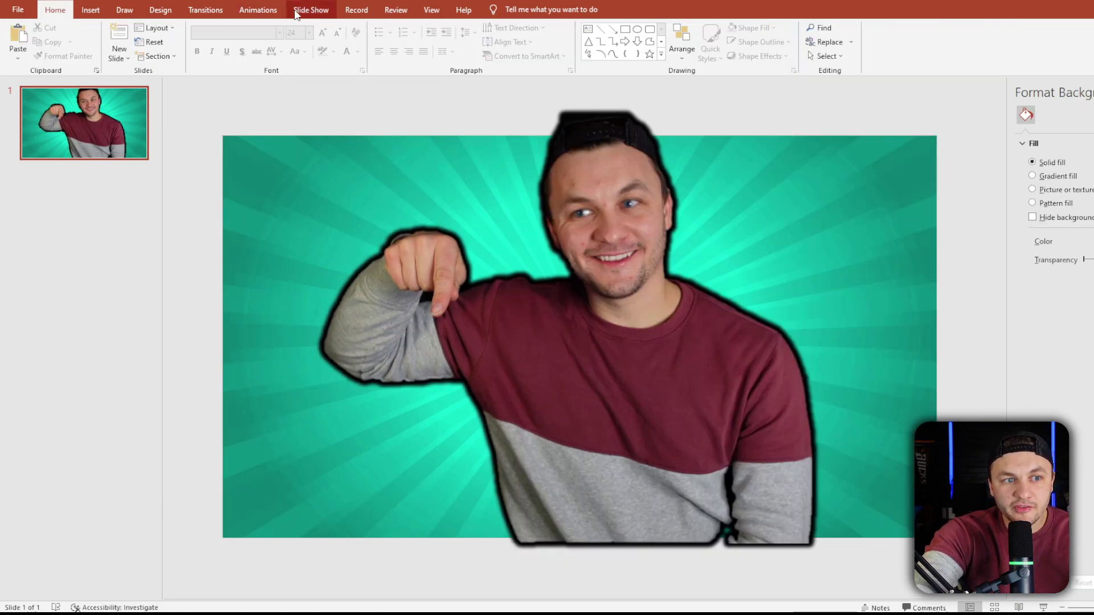
click(308, 11)
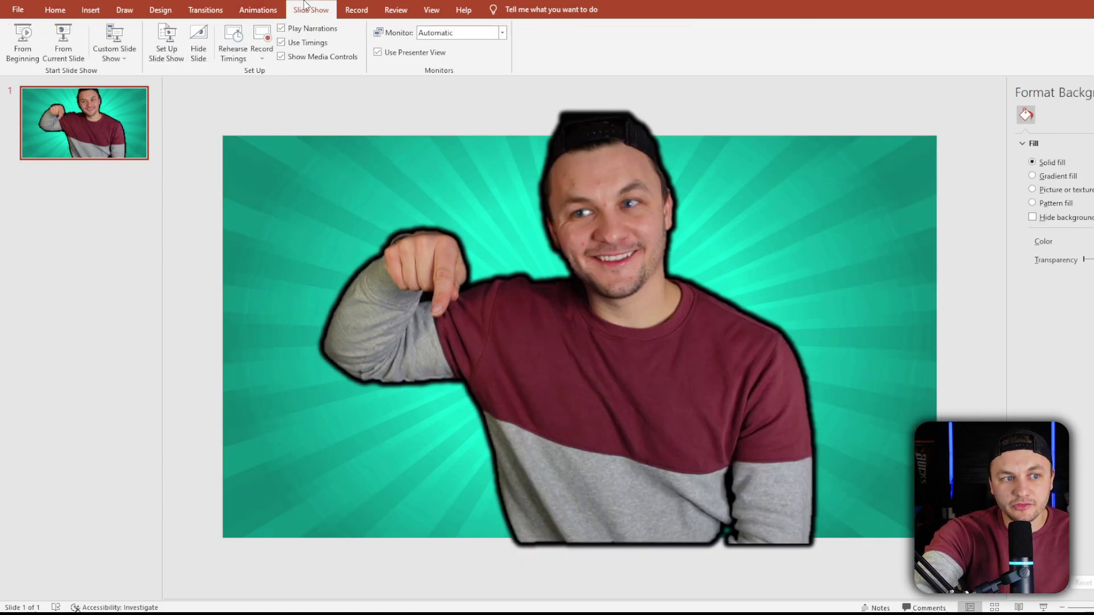
click(64, 42)
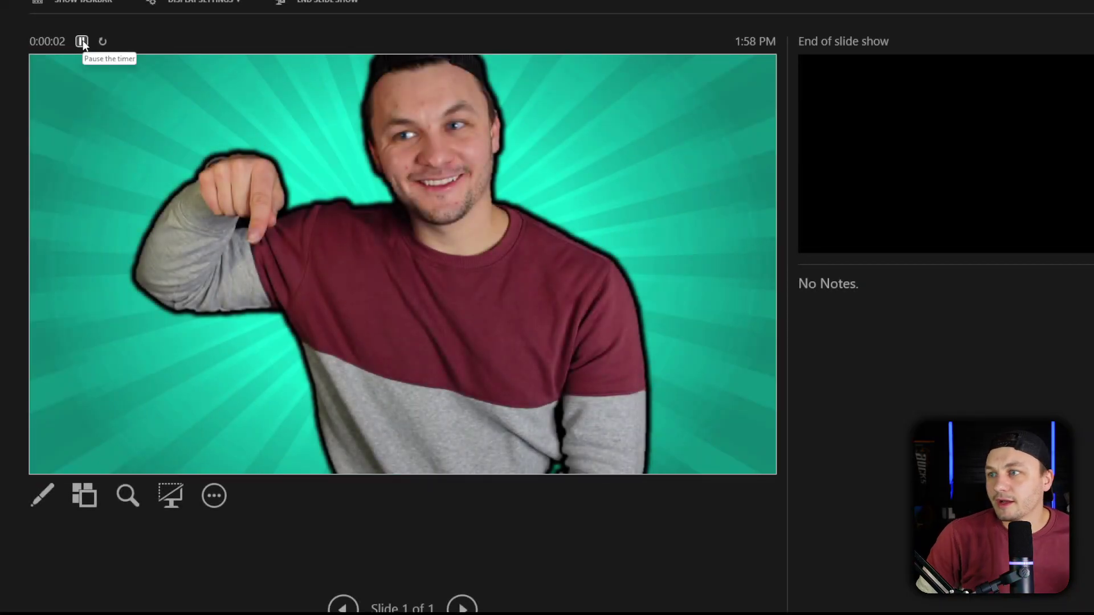
key(Escape)
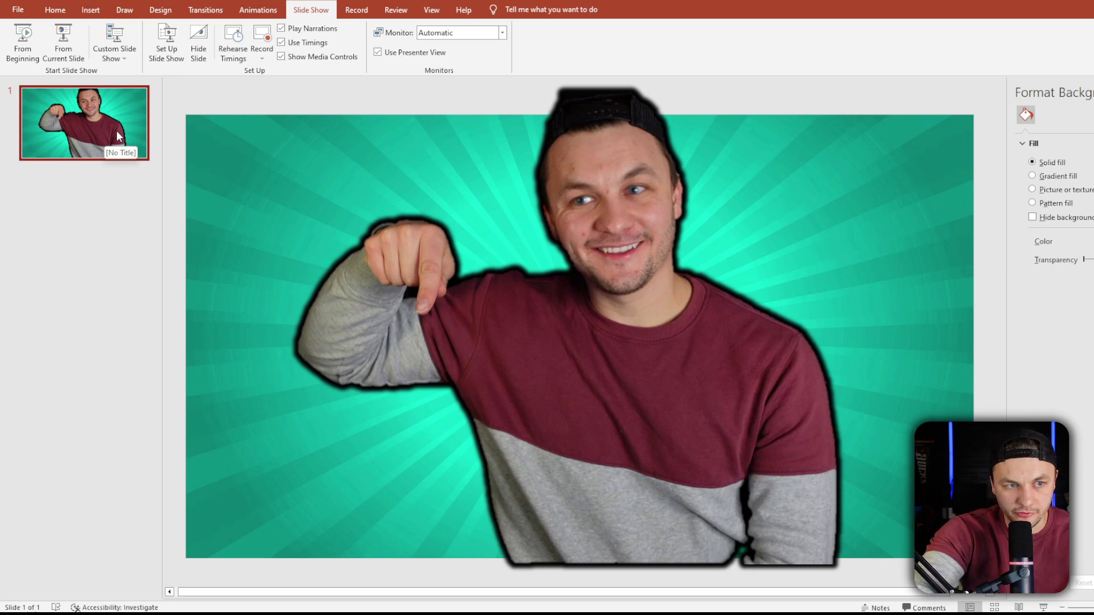
click(95, 13)
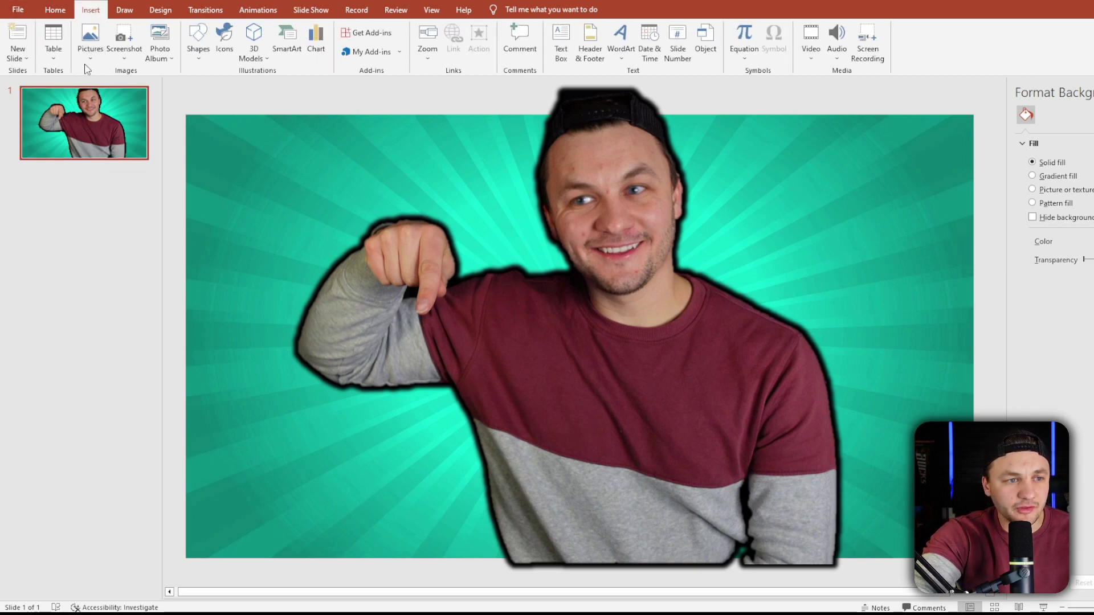
- Insert the red play-button result from an Online Pictures 'YOUTUBE LOGO' search, removing its caption
click(90, 43)
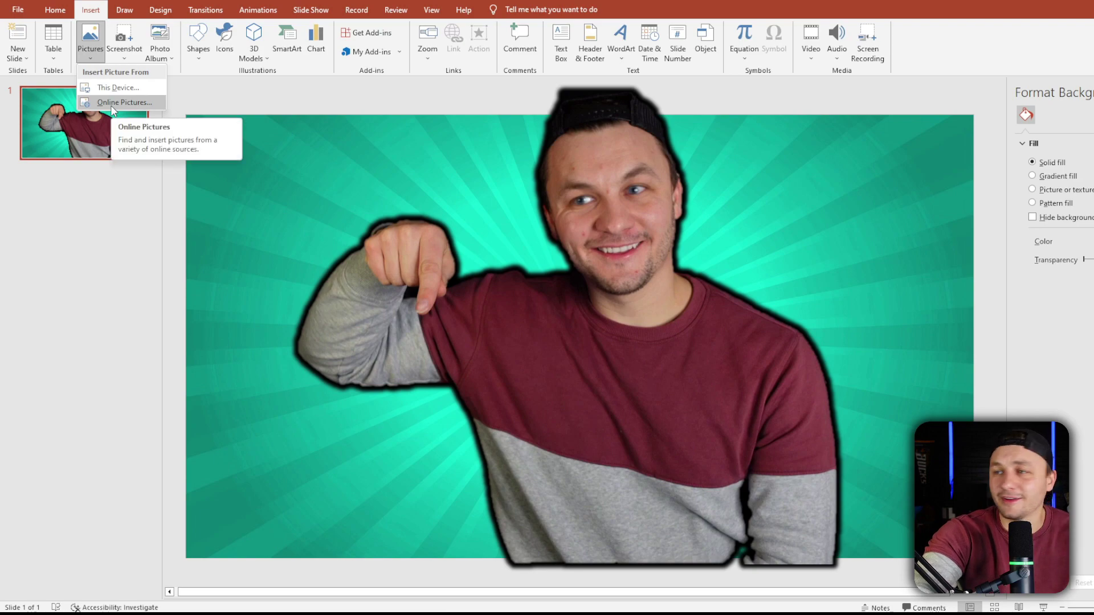
click(113, 106)
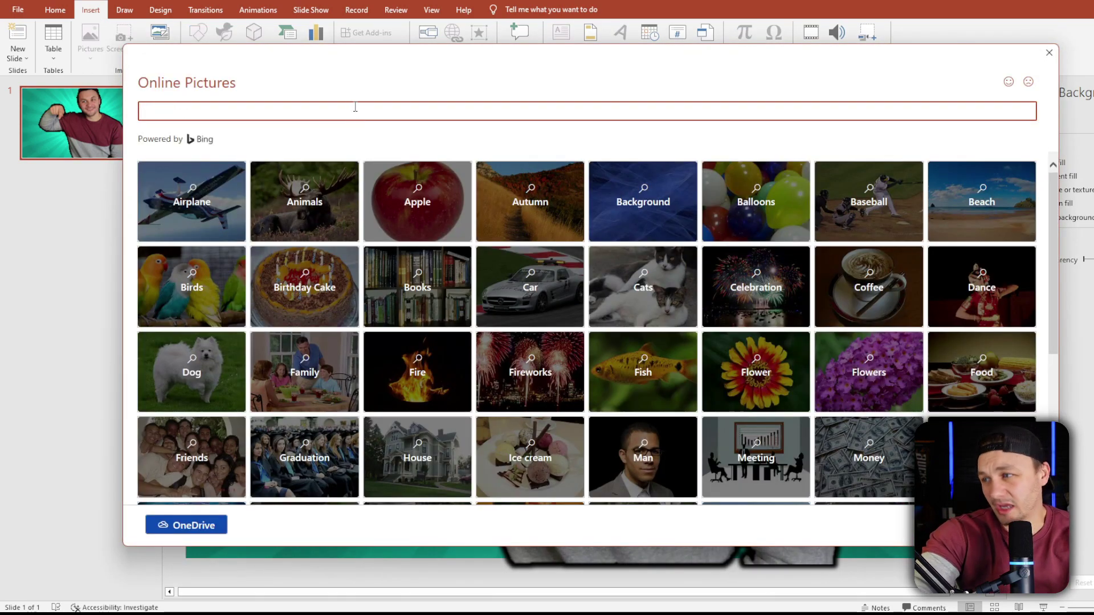
text(YOUTUBE LOGO)
key(Return)
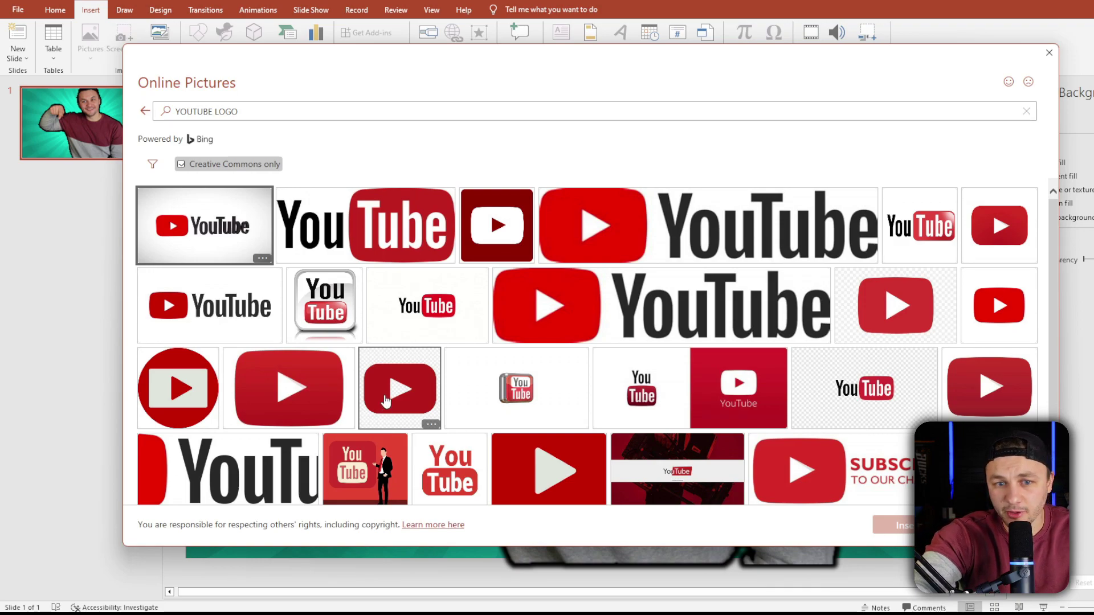
double_click(994, 227)
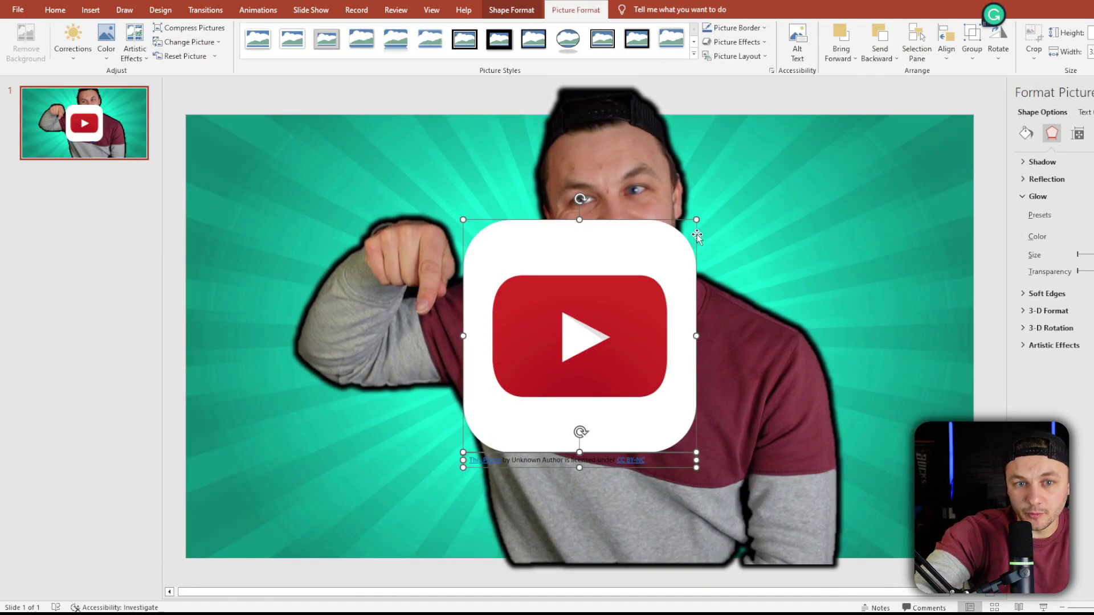
key(ctrl+z)
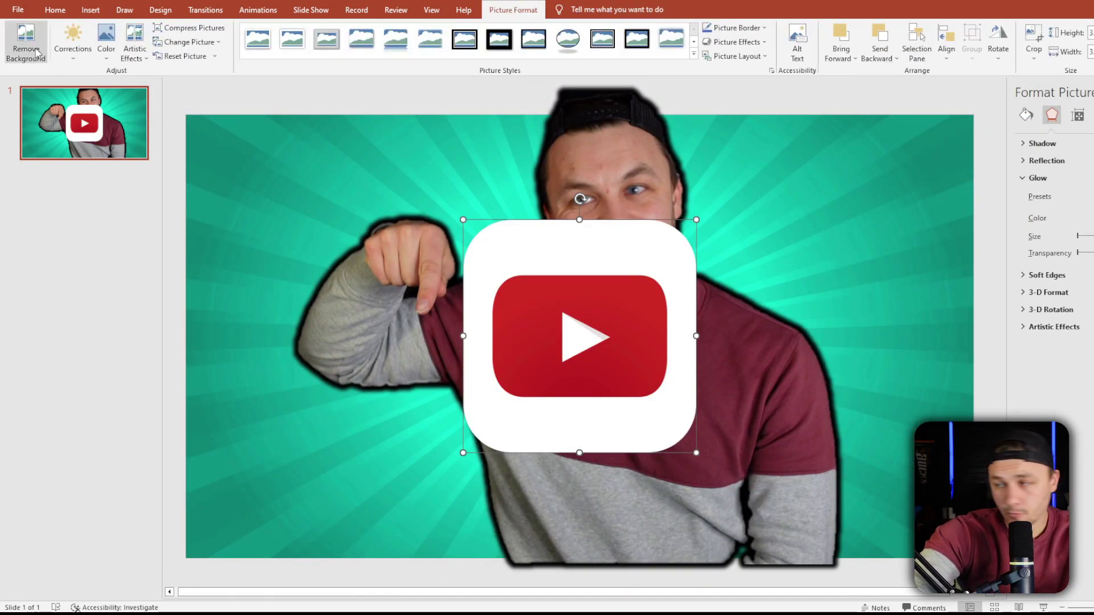
- Strip the YouTube logo's white background, keeping its play triangle, and move it lower left
click(36, 52)
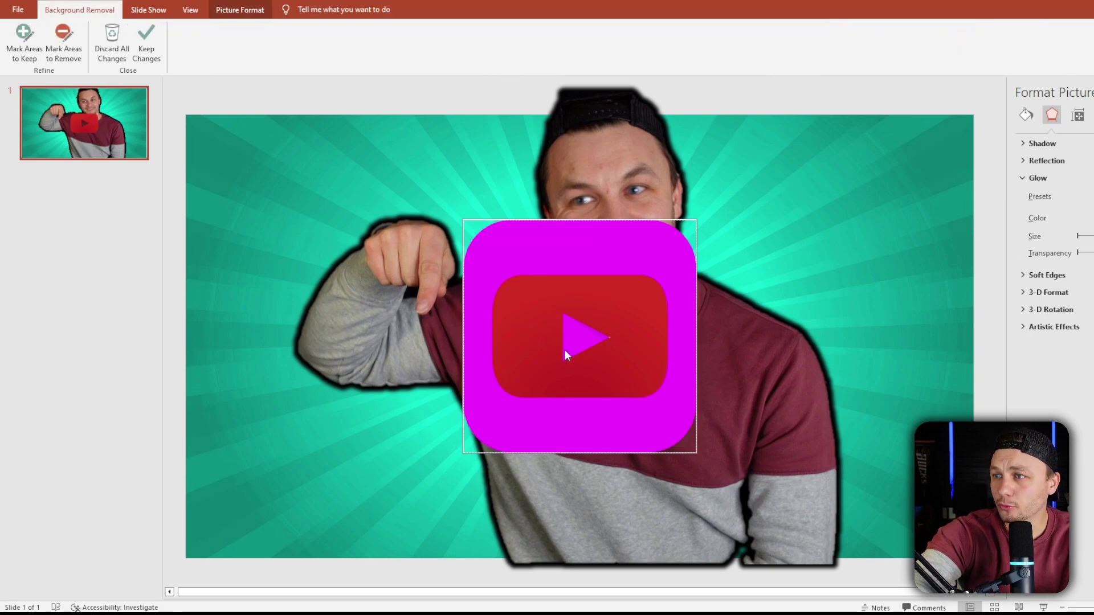
click(147, 43)
drag(599, 353, 381, 482)
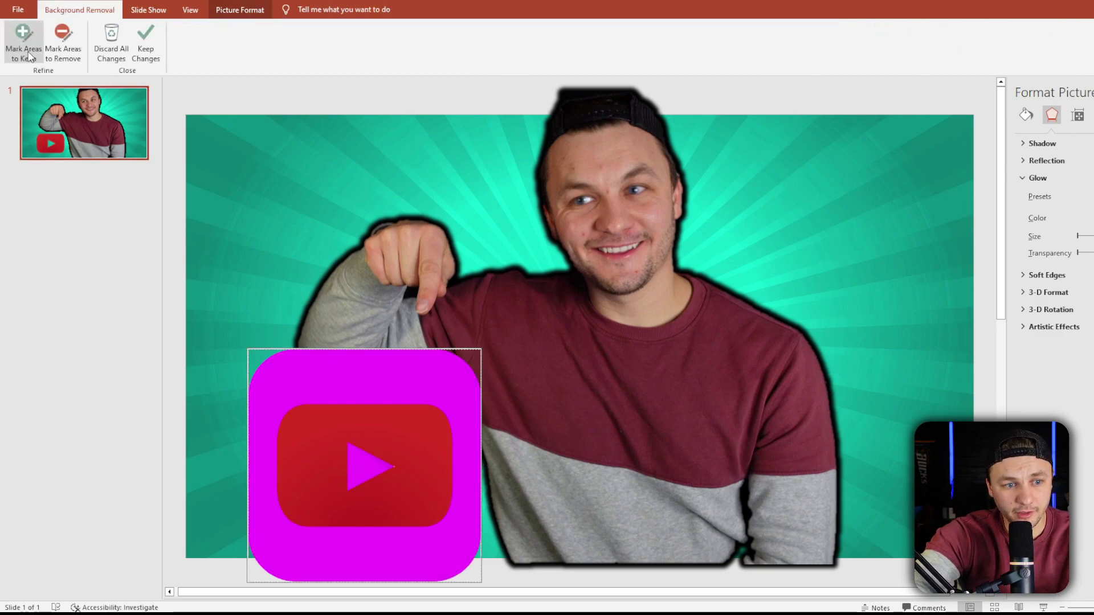
click(23, 44)
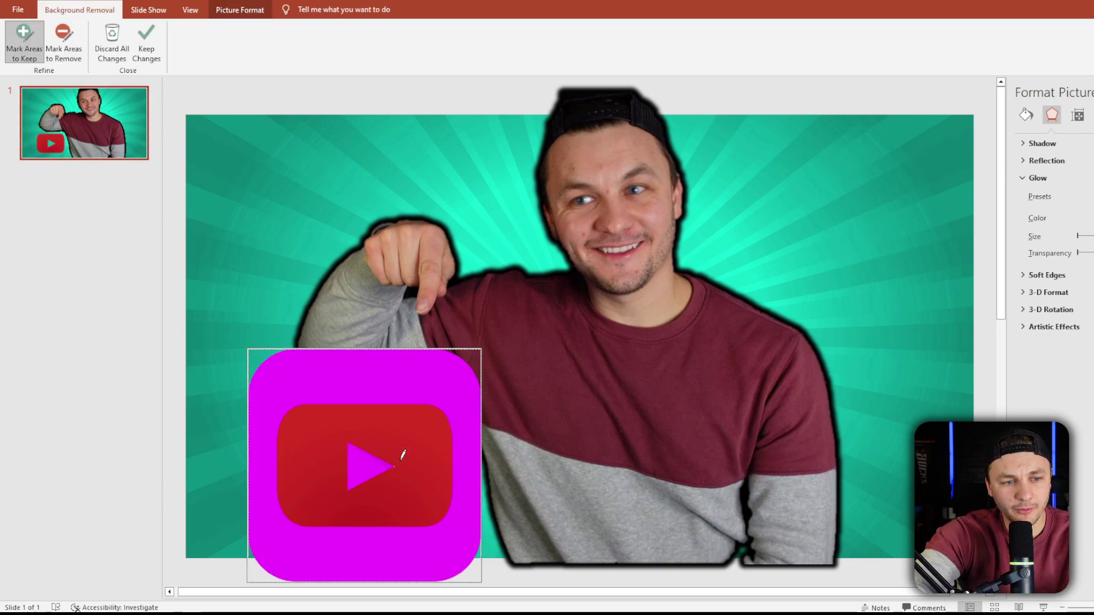
click(365, 466)
click(147, 40)
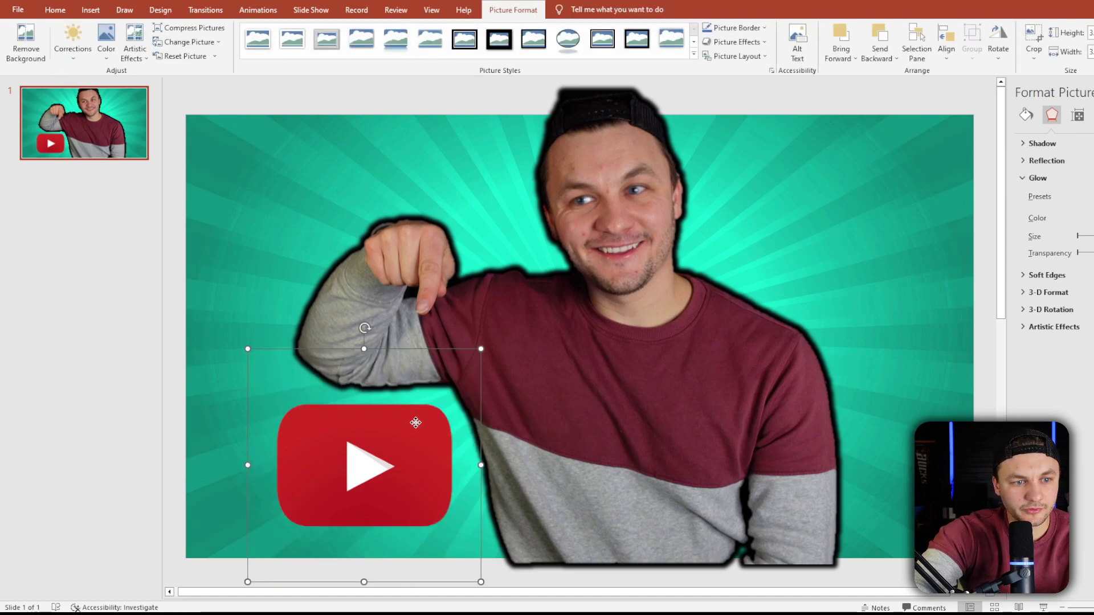
- Tilt the YouTube logo counter-clockwise, shrink it slightly, and nudge the presenter up
drag(415, 423, 431, 430)
click(635, 192)
drag(634, 191, 635, 182)
drag(393, 428, 367, 428)
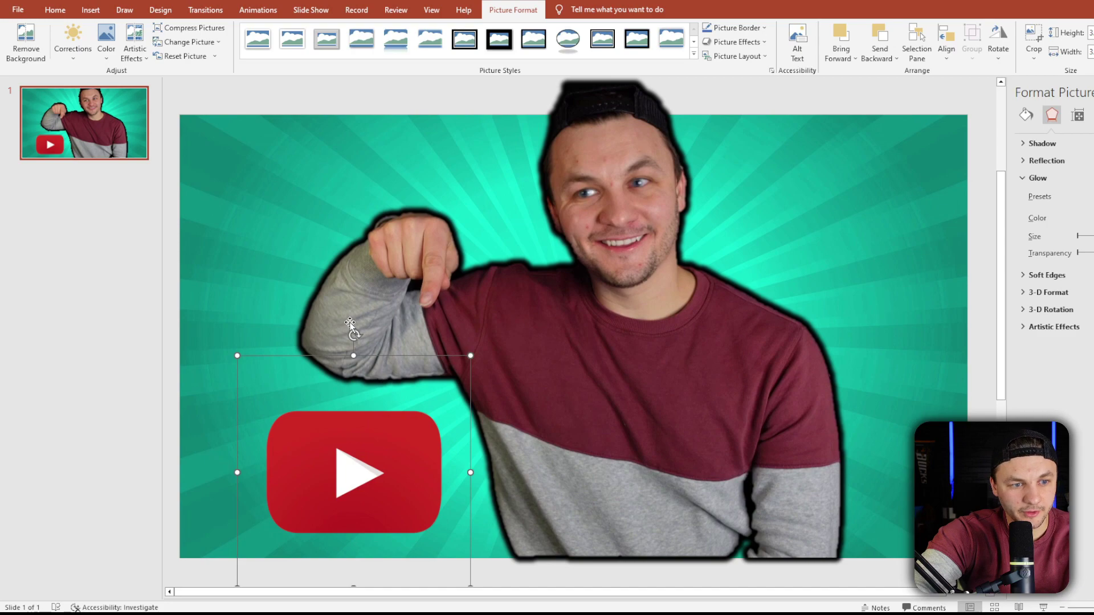
drag(354, 336, 319, 331)
drag(379, 471, 384, 482)
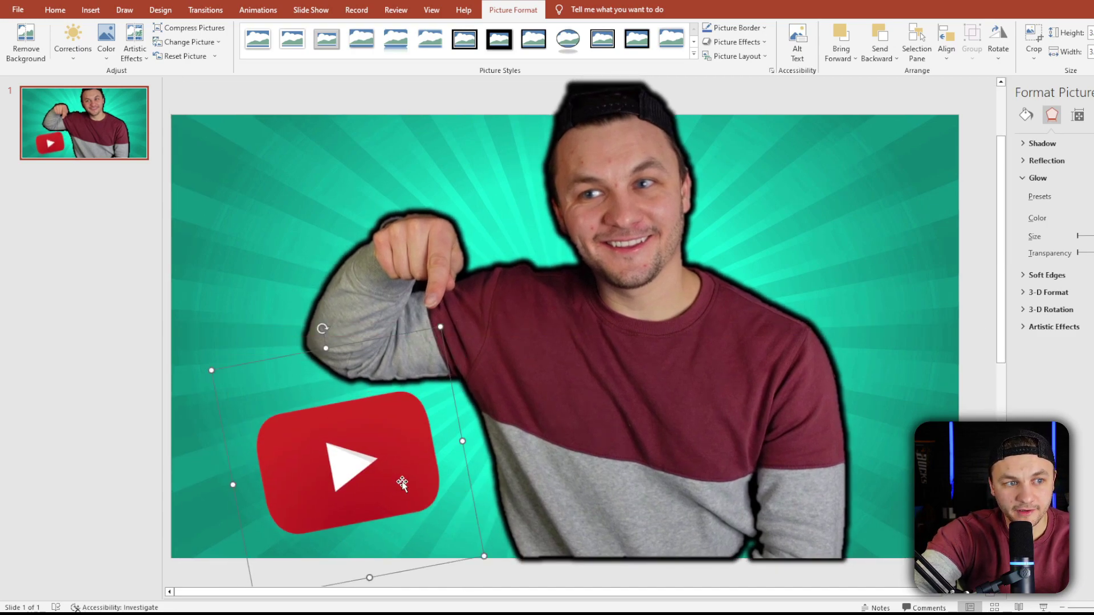
drag(439, 329, 429, 344)
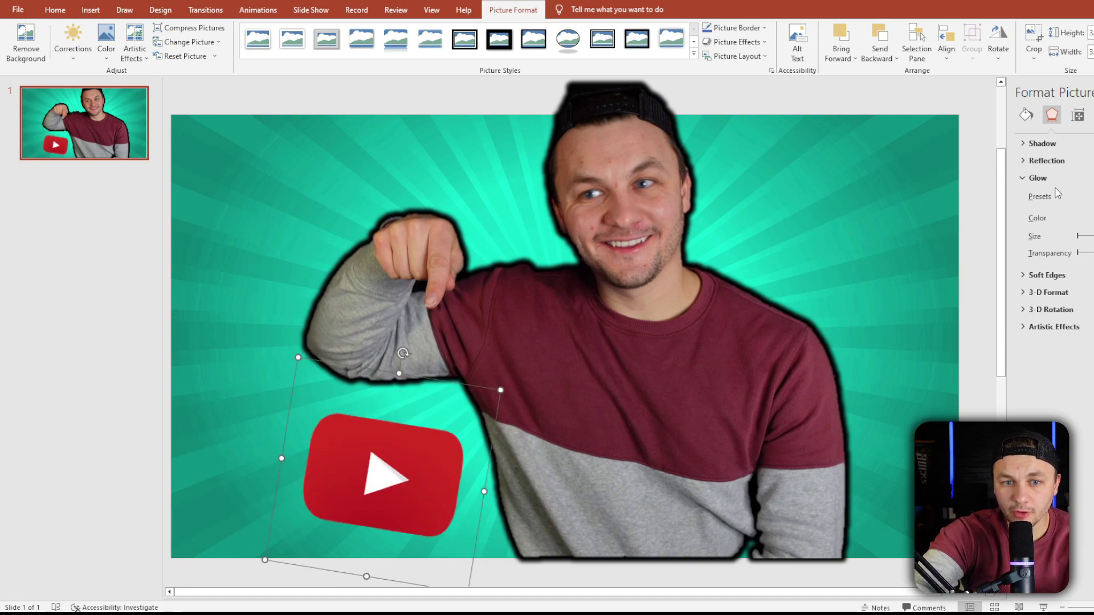
- Set the YouTube logo's glow colour to black
click(1083, 196)
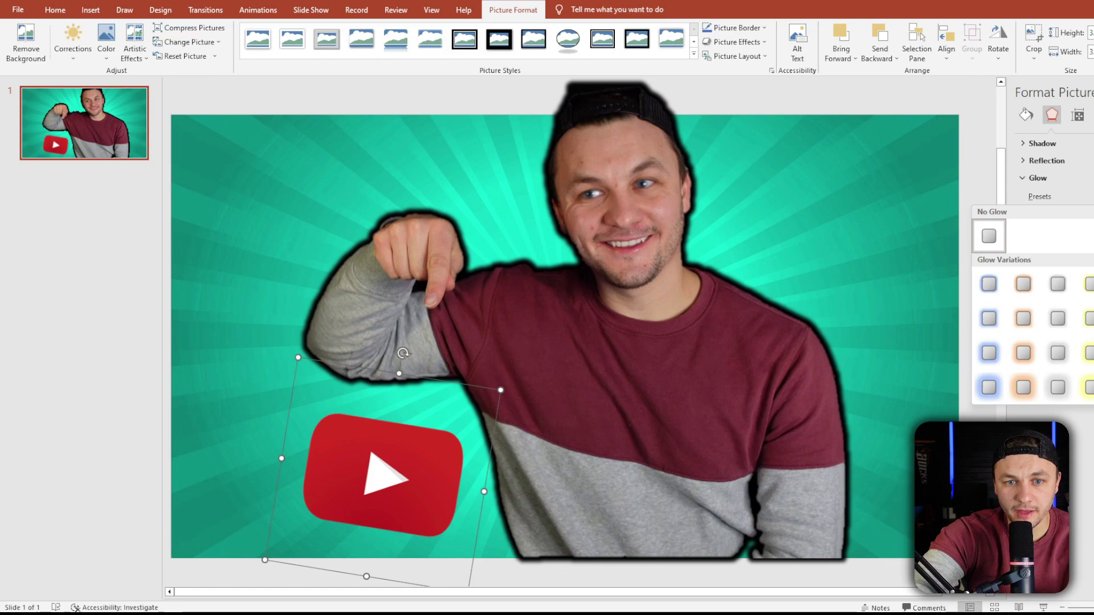
key(Escape)
click(1085, 218)
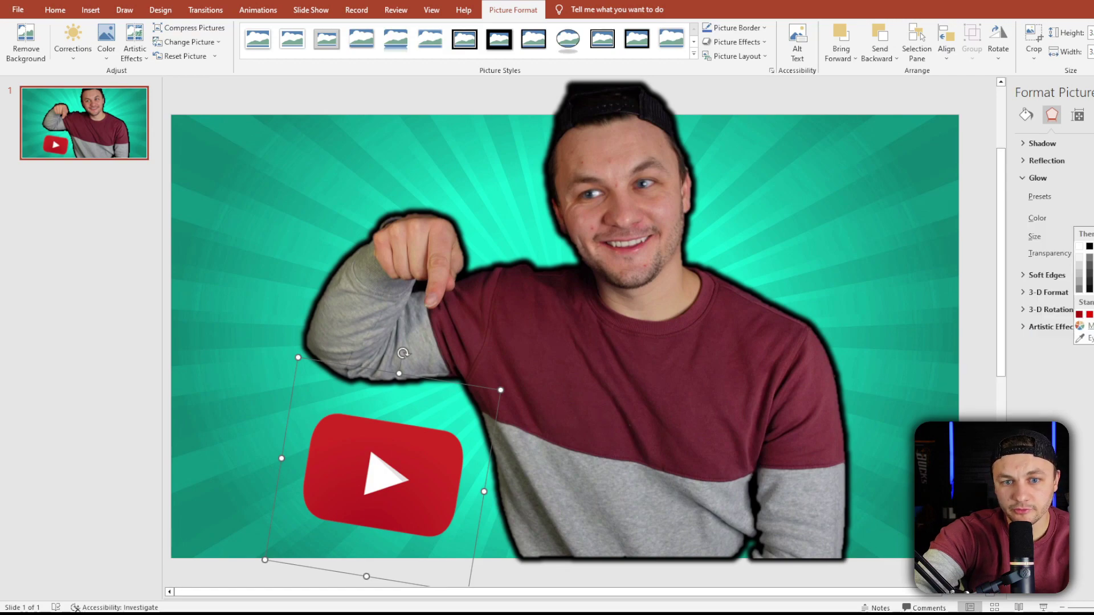
click(1089, 247)
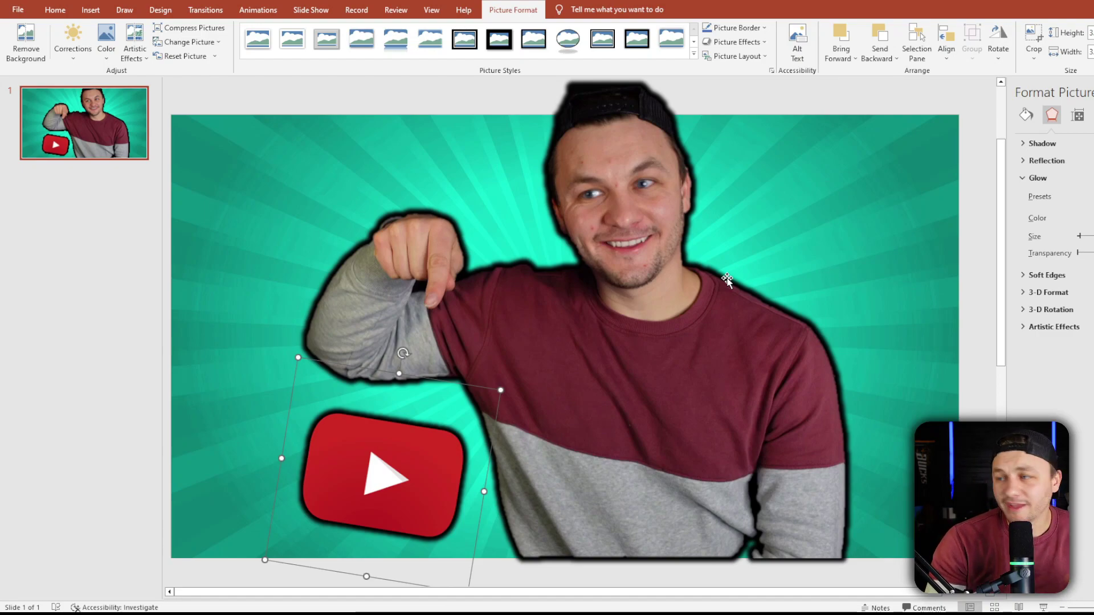
scroll(968, 598, right, 2)
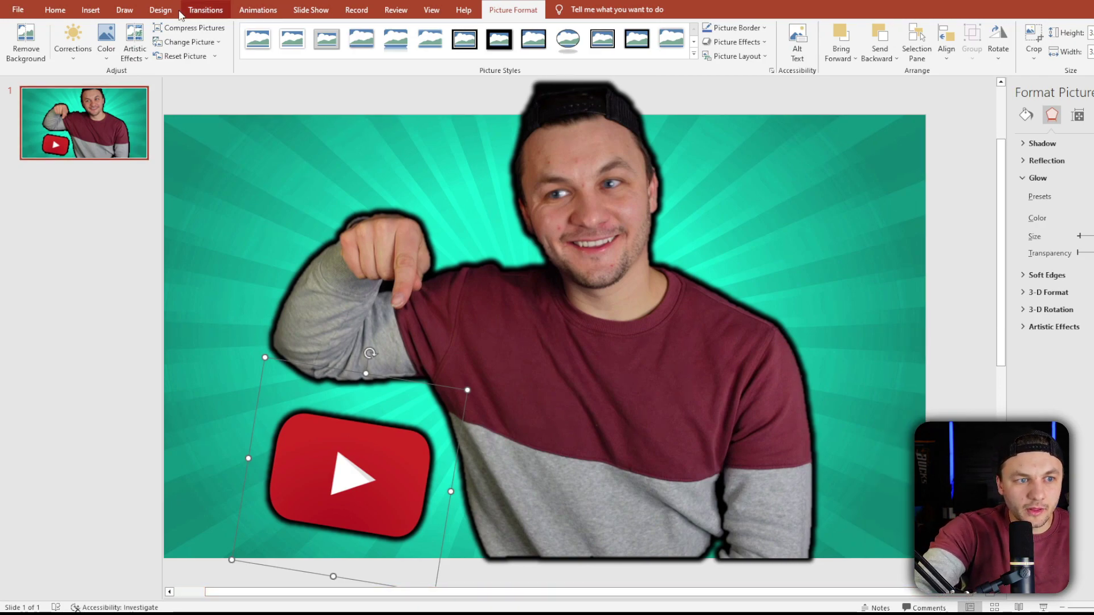
- Draw a text box along the top of the slide and type THUMBNAIL
click(91, 10)
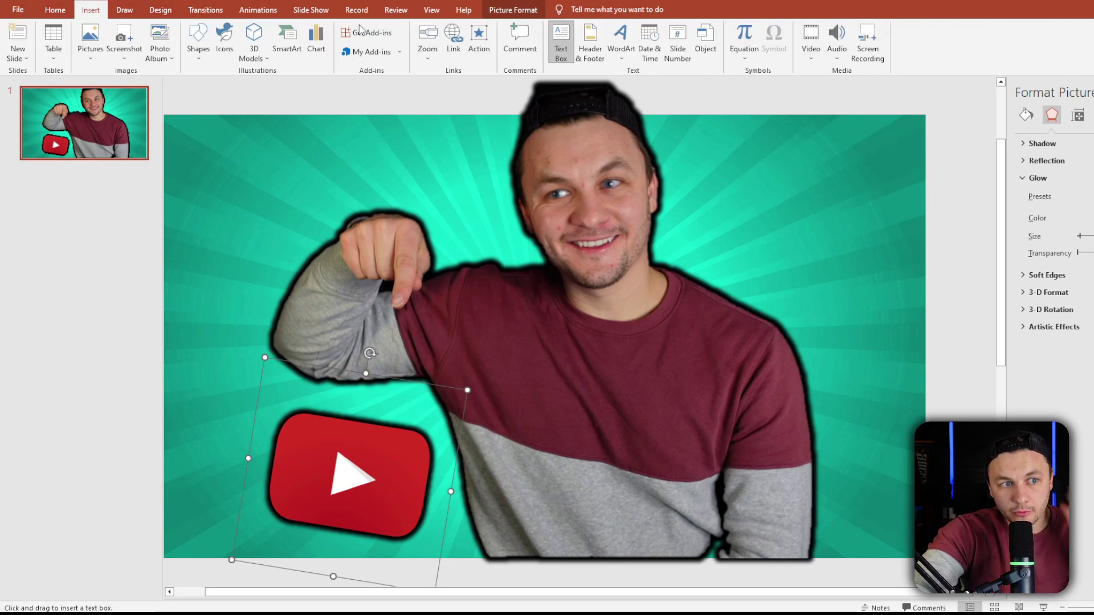
click(572, 41)
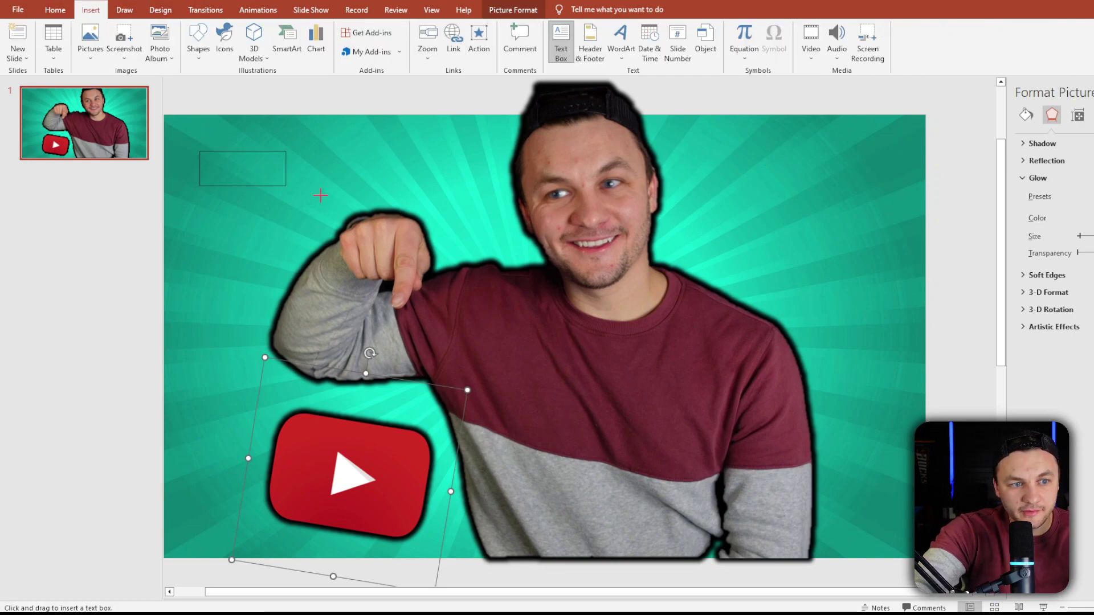
drag(325, 196, 562, 199)
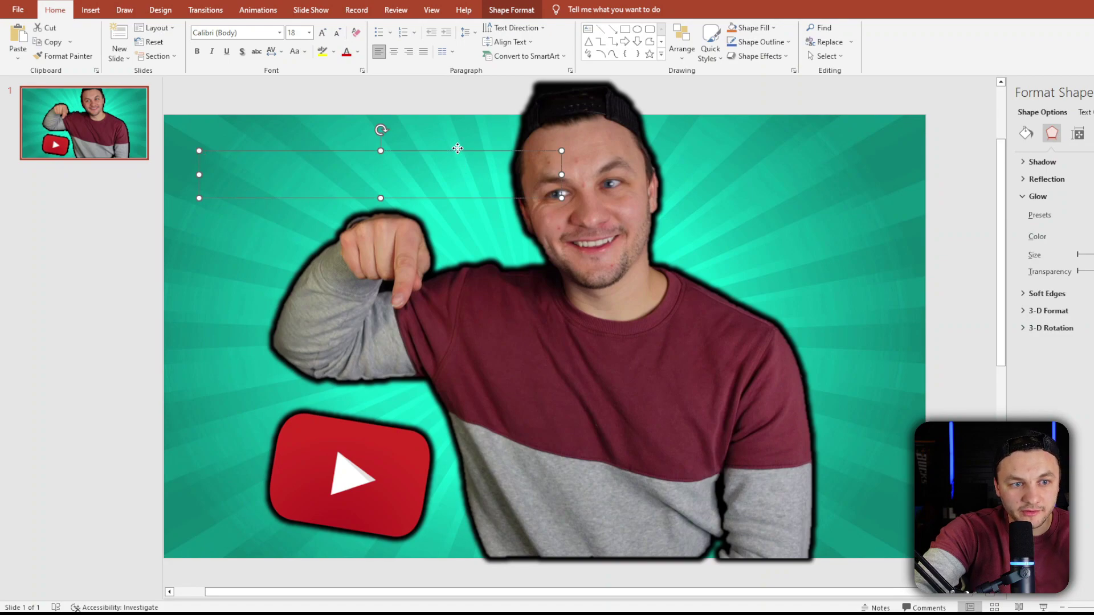
text(THU)
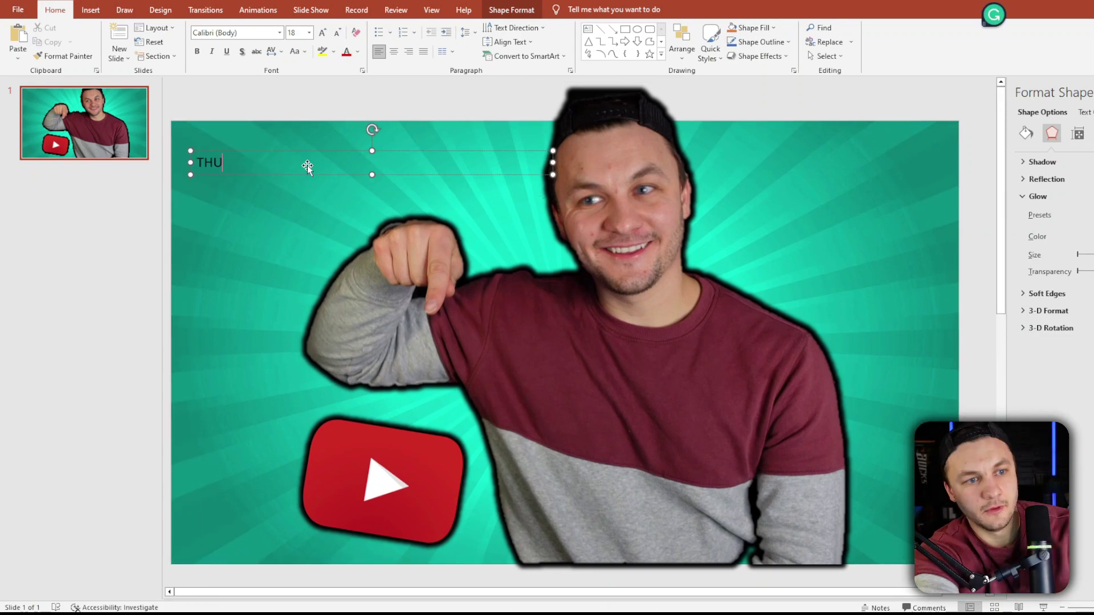
text(MBNAIL)
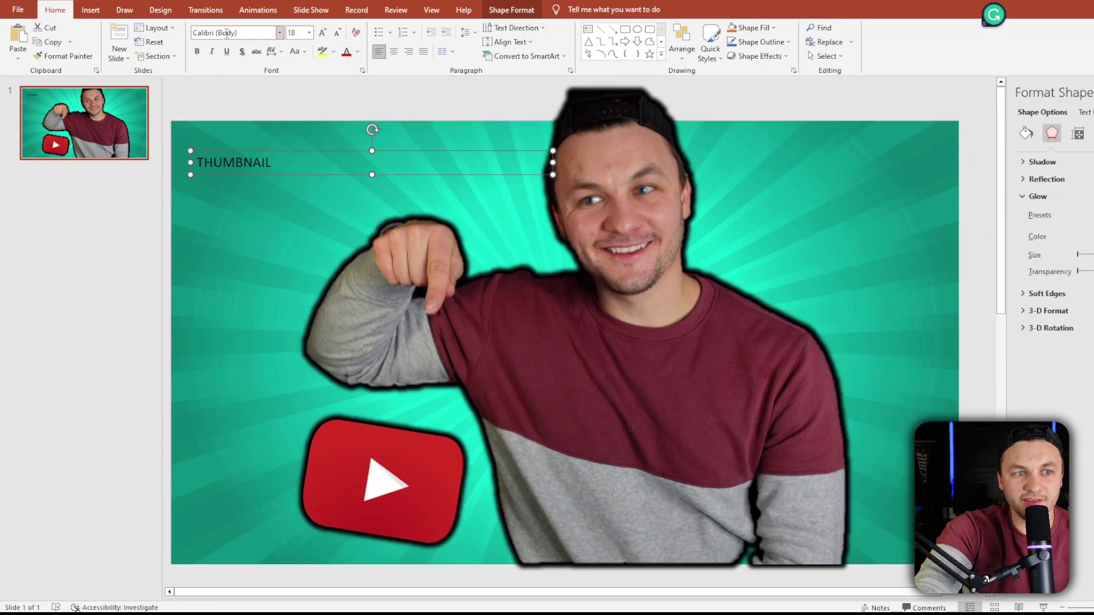
- Set the title to Impact at size 80, widened and moved to the top-left
click(226, 32)
text(Impact)
key(Return)
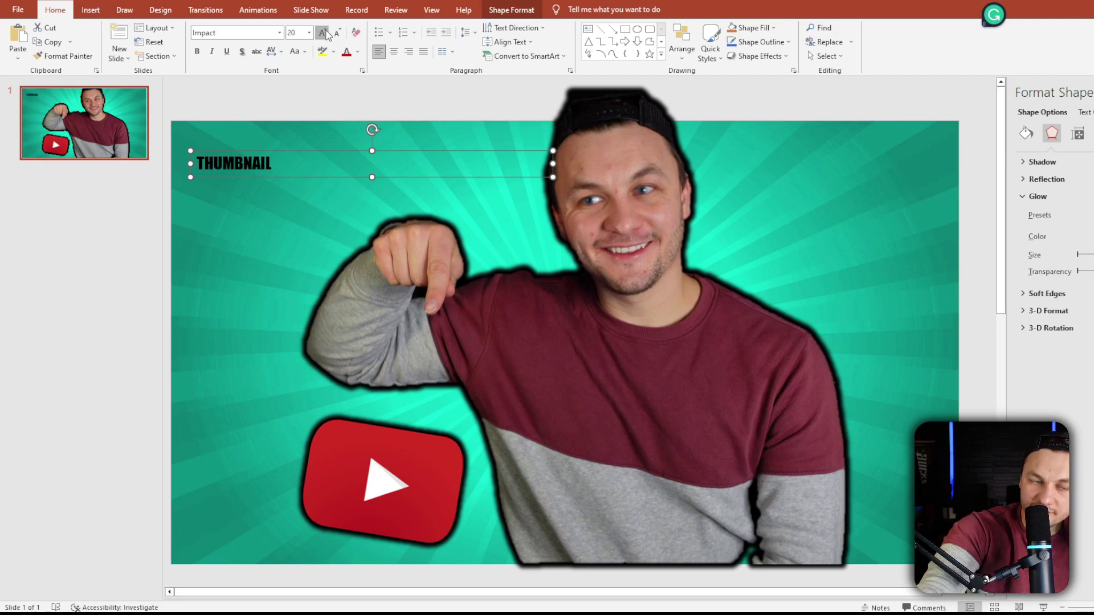
click(323, 32)
click(322, 32)
click(322, 33)
click(323, 32)
drag(889, 185, 960, 190)
key(ctrl+bracketright)
key(ctrl+bracketright)
key(ctrl+bracketright)
key(ctrl+bracketright)
key(ctrl+bracketright)
key(ctrl+bracketright)
key(ctrl+bracketright)
key(ctrl+bracketright)
key(ctrl+bracketright)
key(ctrl+bracketright)
key(ctrl+bracketright)
drag(378, 150, 364, 119)
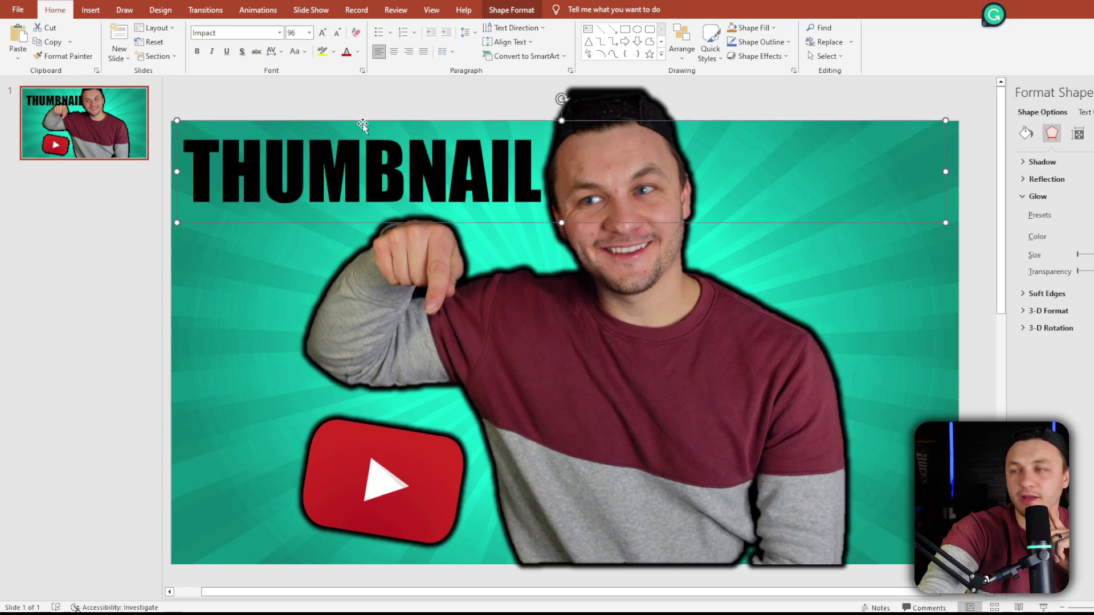
click(336, 33)
click(337, 33)
- Make the THUMBNAIL title text white
click(219, 121)
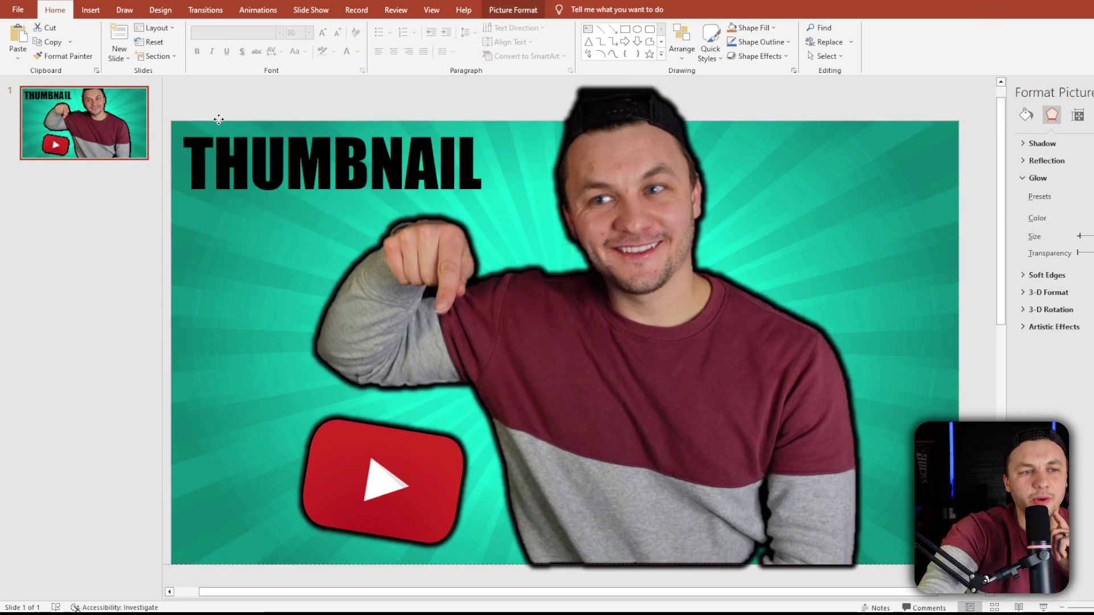
key(Tab)
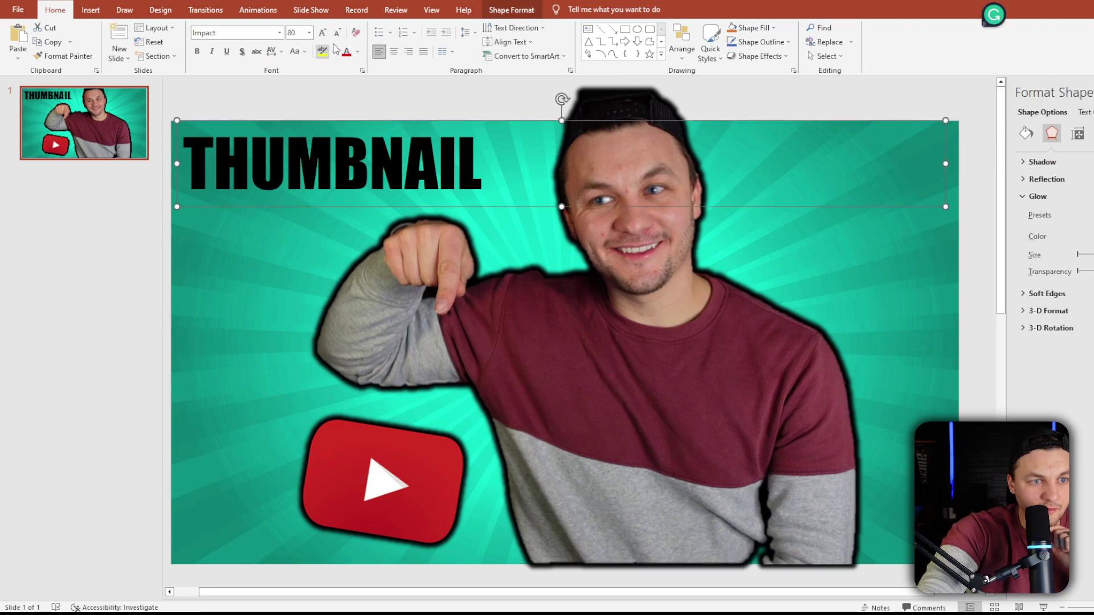
click(358, 51)
click(348, 90)
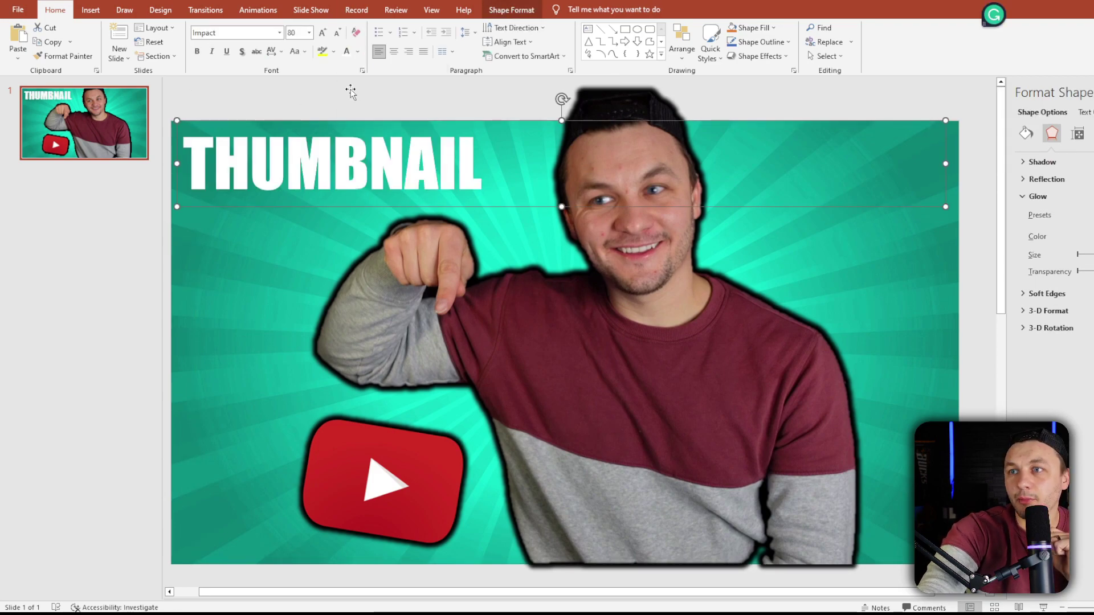
- Apply a dark Text Outline to the THUMBNAIL title from Shape Format
click(512, 10)
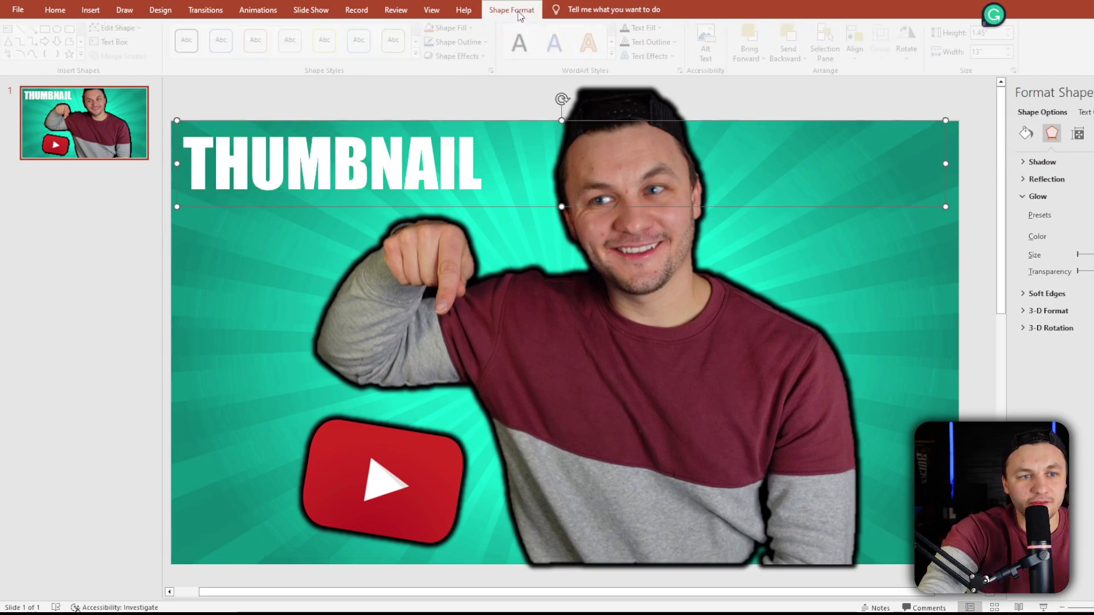
click(473, 55)
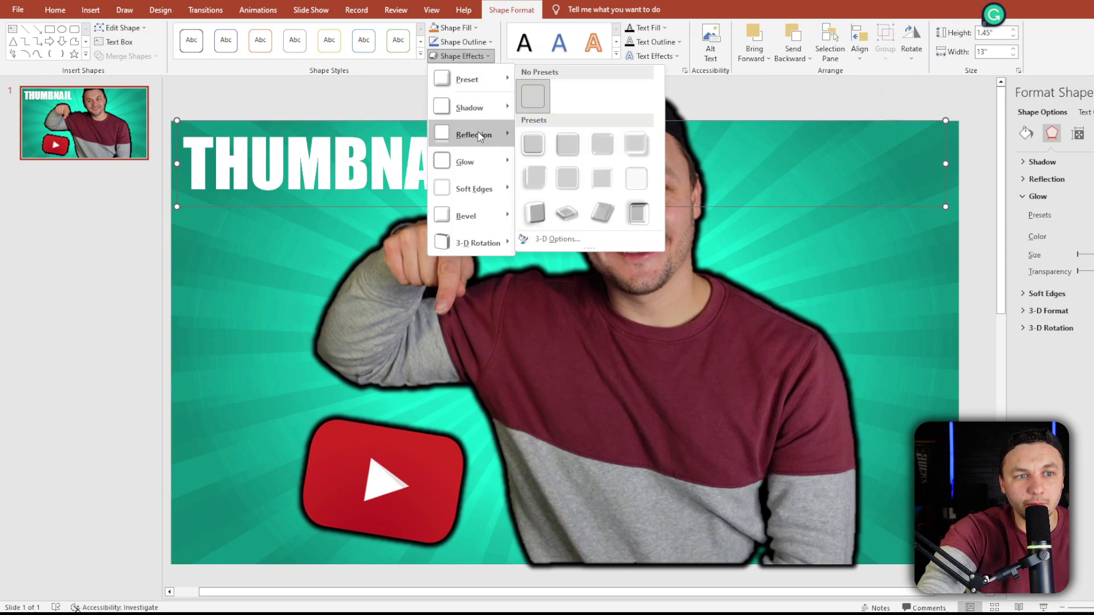
mouse_move(473, 161)
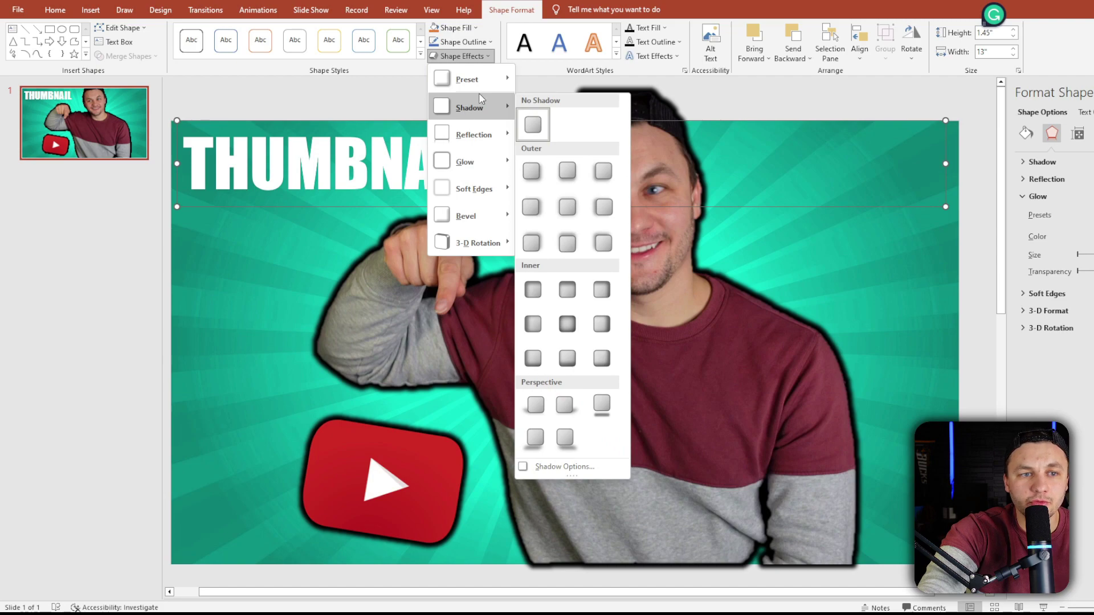
click(490, 42)
click(450, 64)
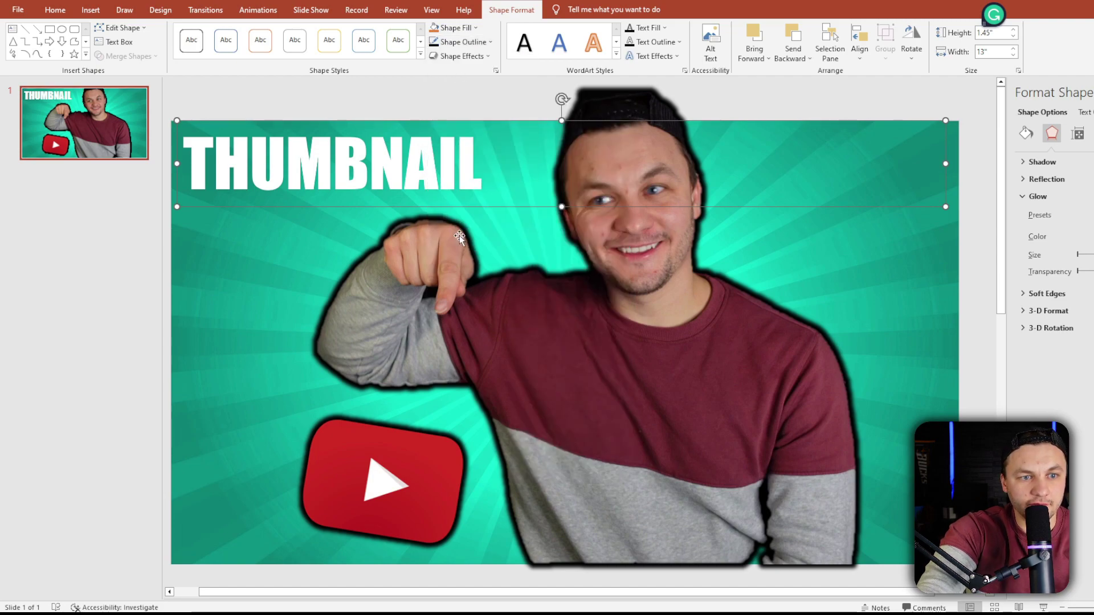
click(439, 142)
click(437, 171)
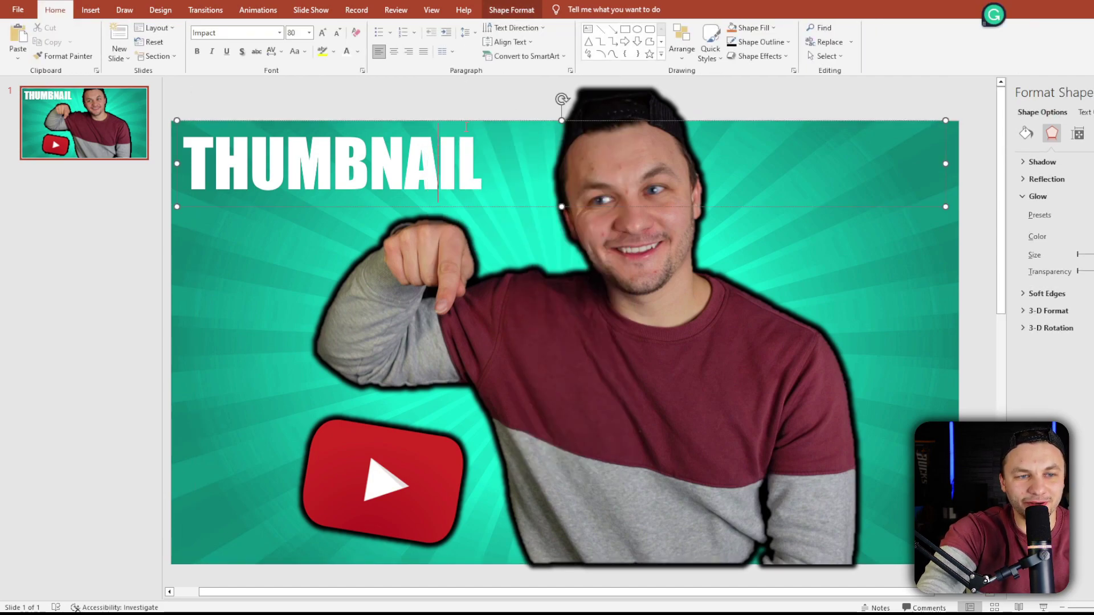
click(399, 116)
click(511, 9)
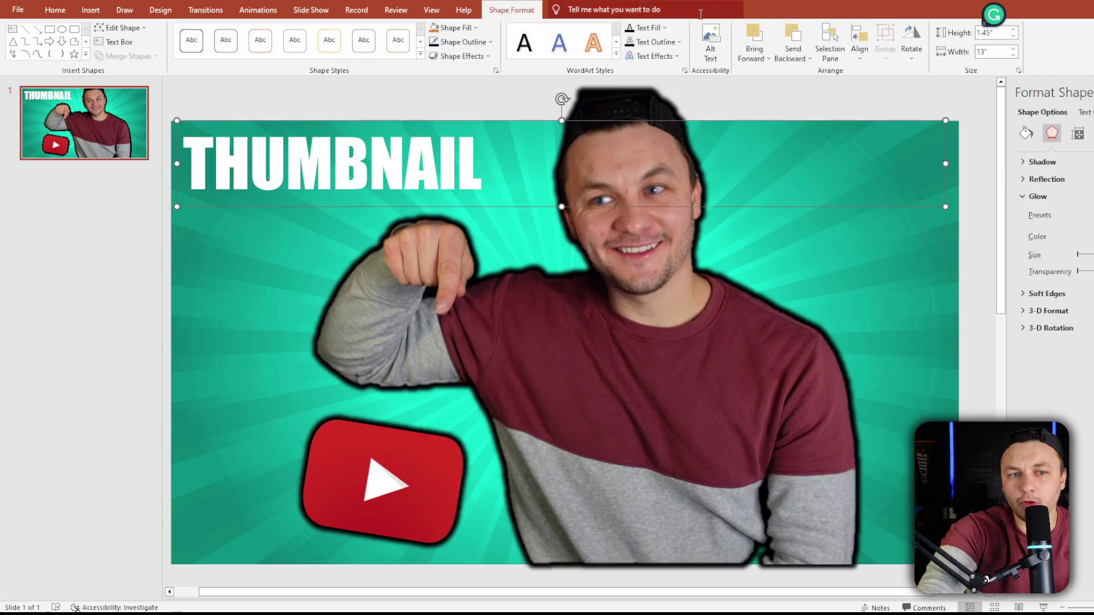
click(630, 42)
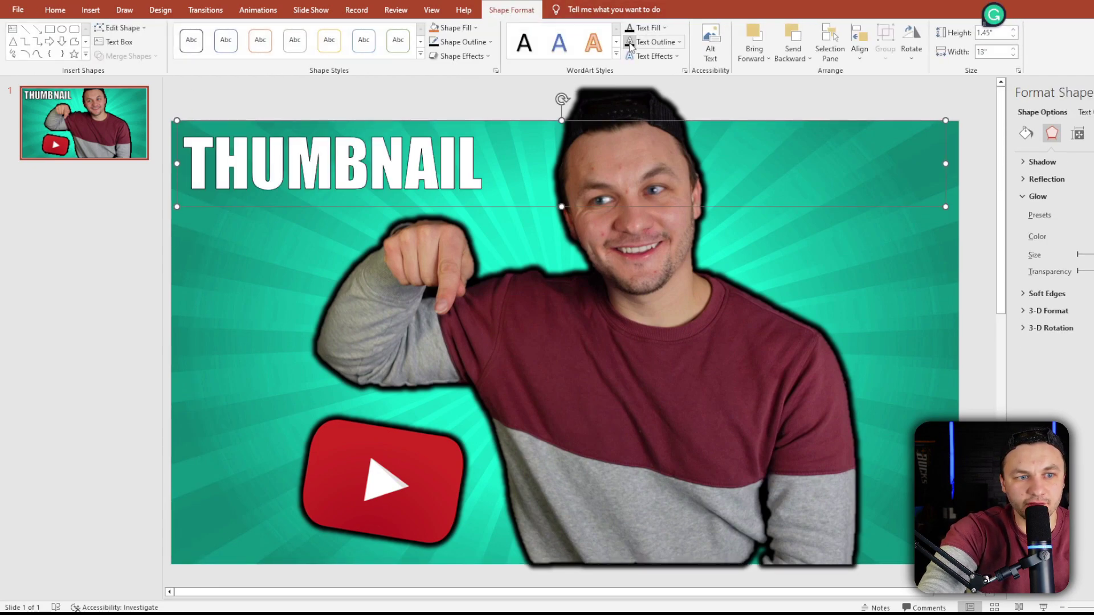
- Thicken the title's outline and make it partly transparent in Text Options
click(1085, 111)
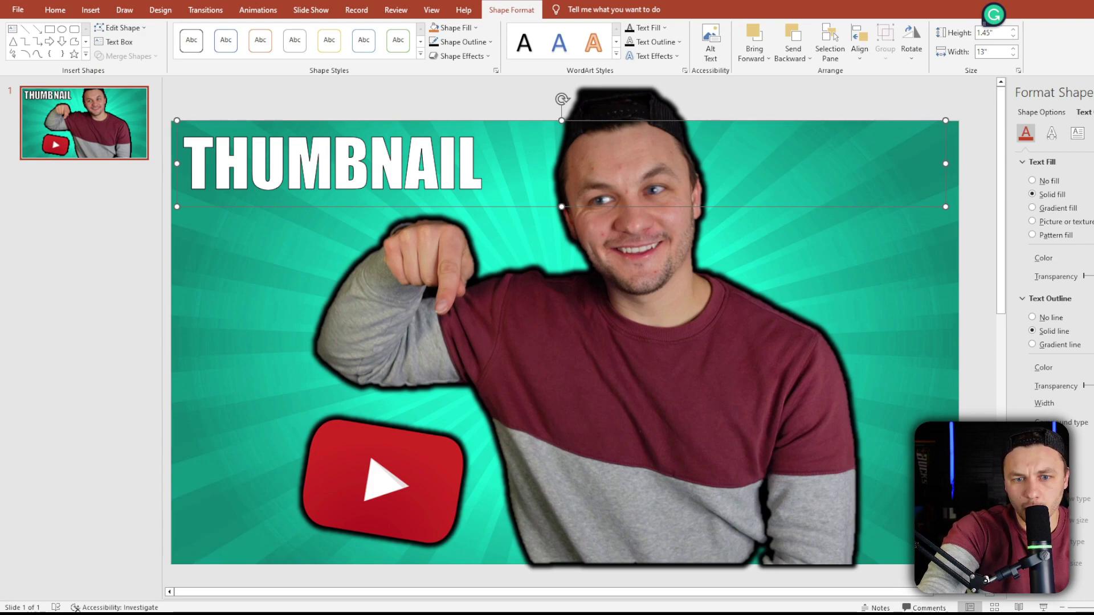
key(Up)
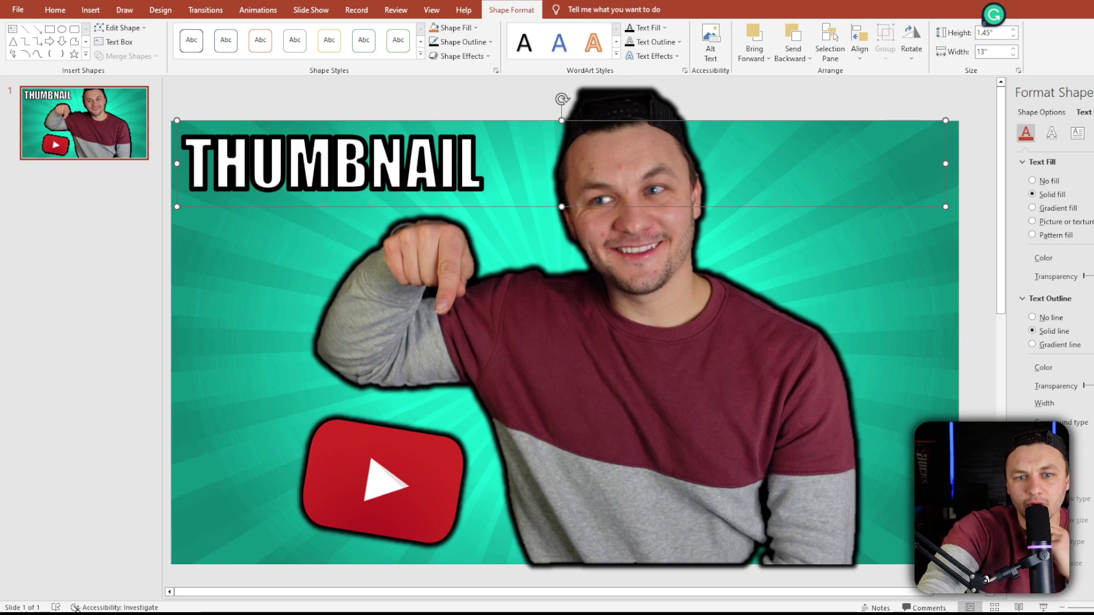
drag(1085, 389, 1089, 392)
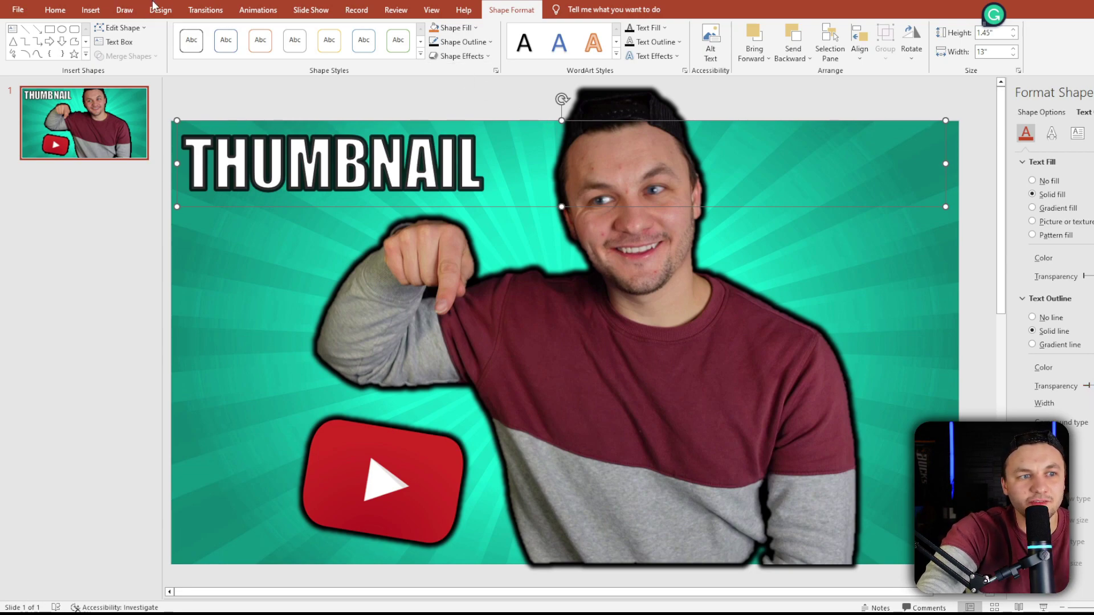
- Enlarge the THUMBNAIL text to nearly the slide width and drag it down across the middle
click(70, 15)
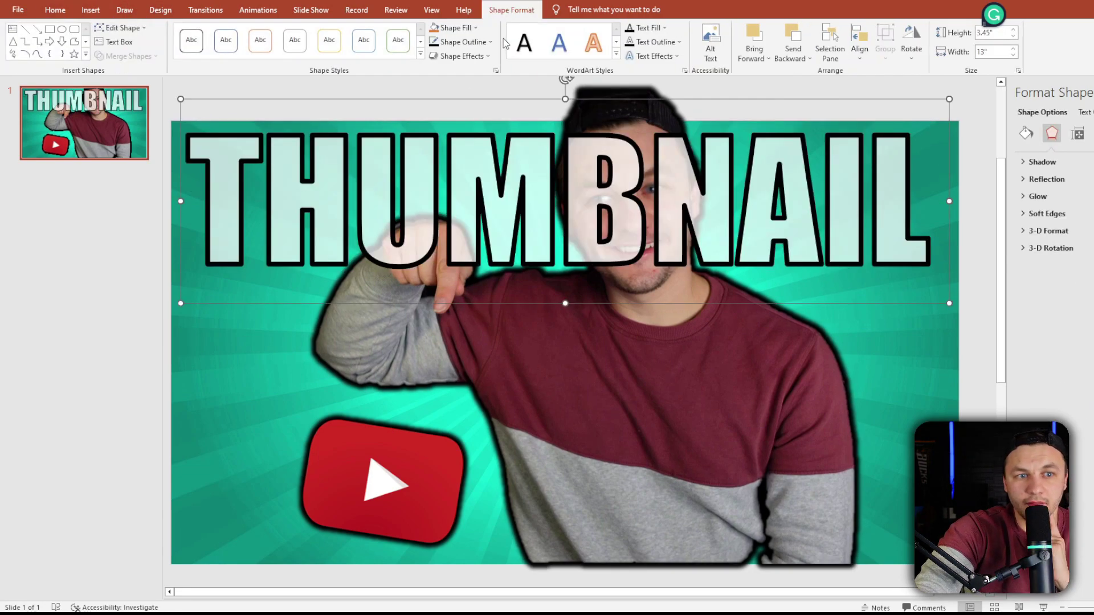
click(723, 215)
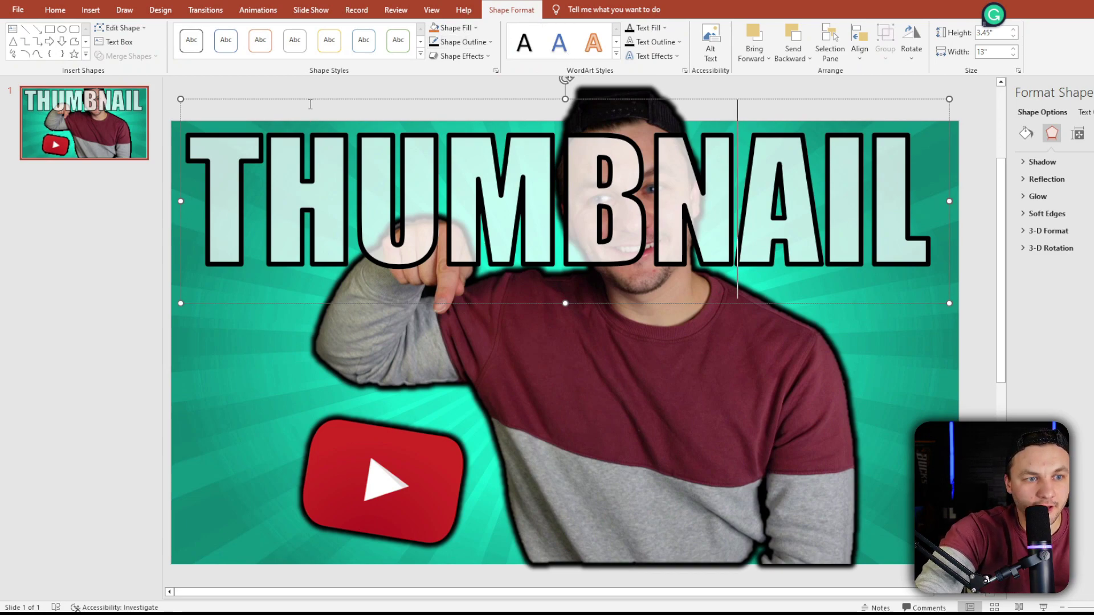
drag(309, 101, 308, 285)
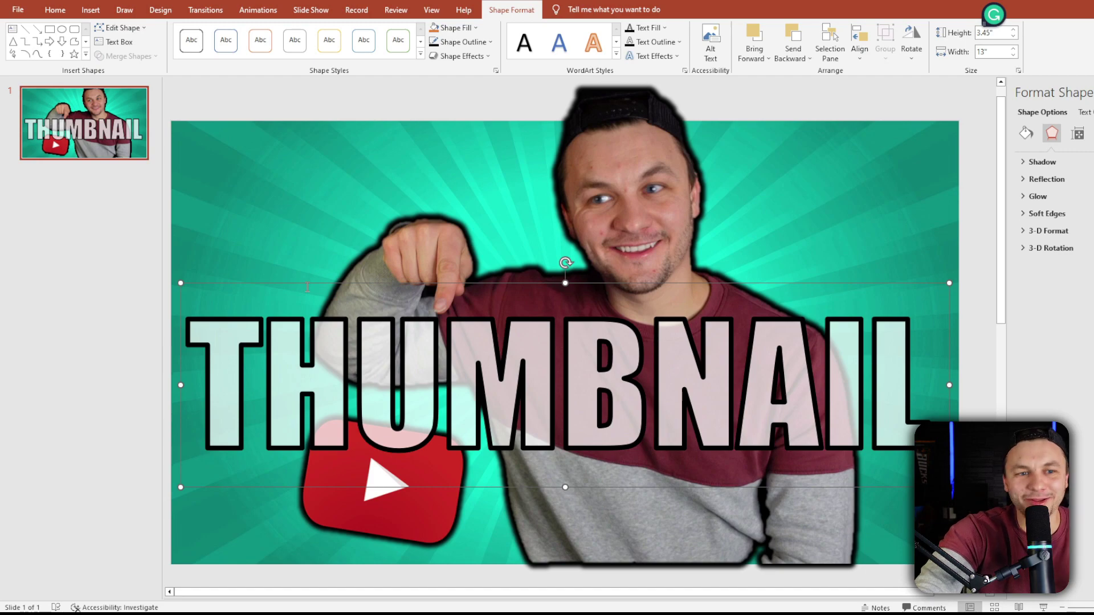
- Duplicate slide 1 from the slide pane's right-click menu to create slide 2
right_click(77, 136)
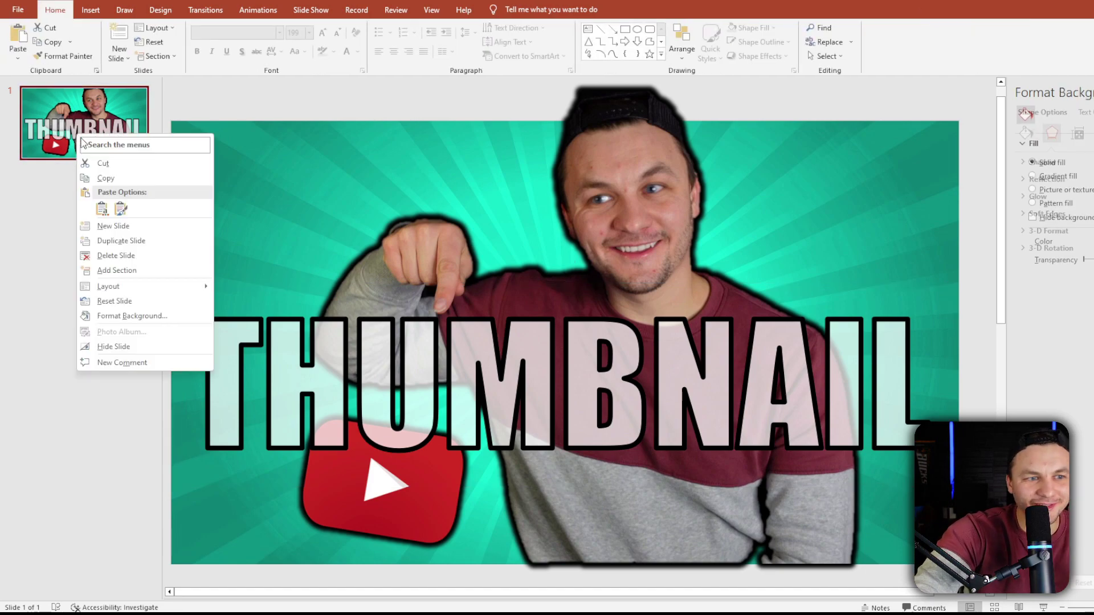
click(36, 280)
right_click(112, 133)
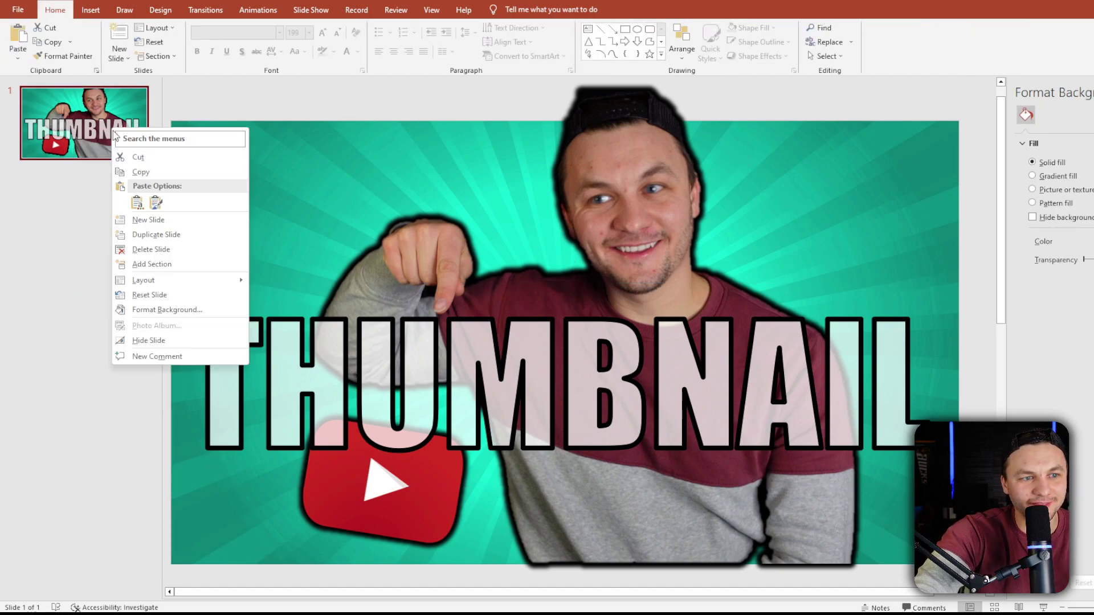
click(158, 241)
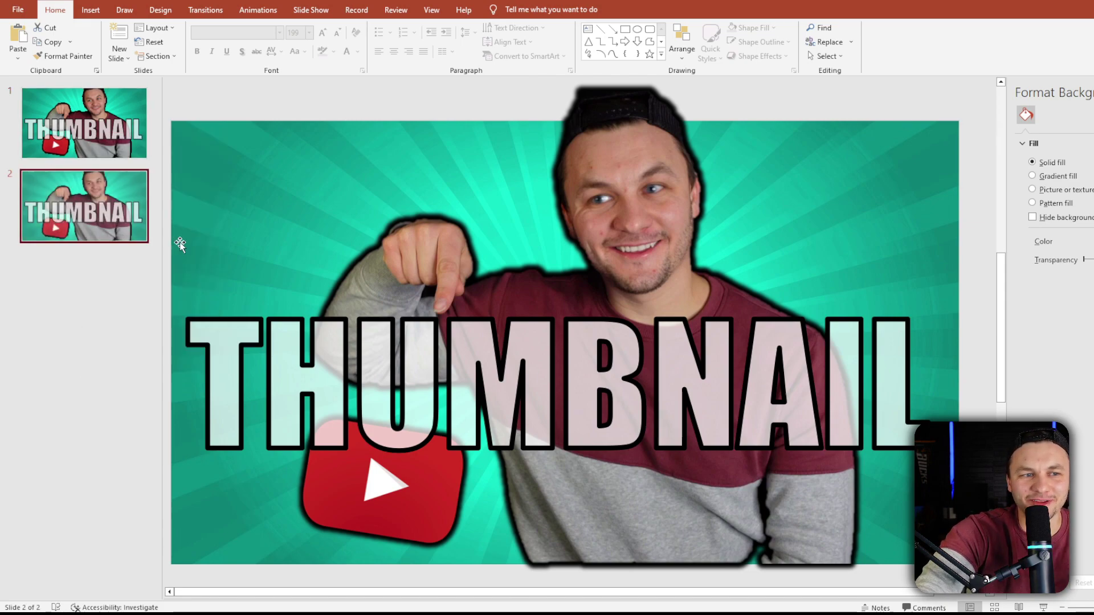
- Move slide 2's THUMBNAIL title to the top and send it behind the presenter cutout
click(442, 382)
click(495, 283)
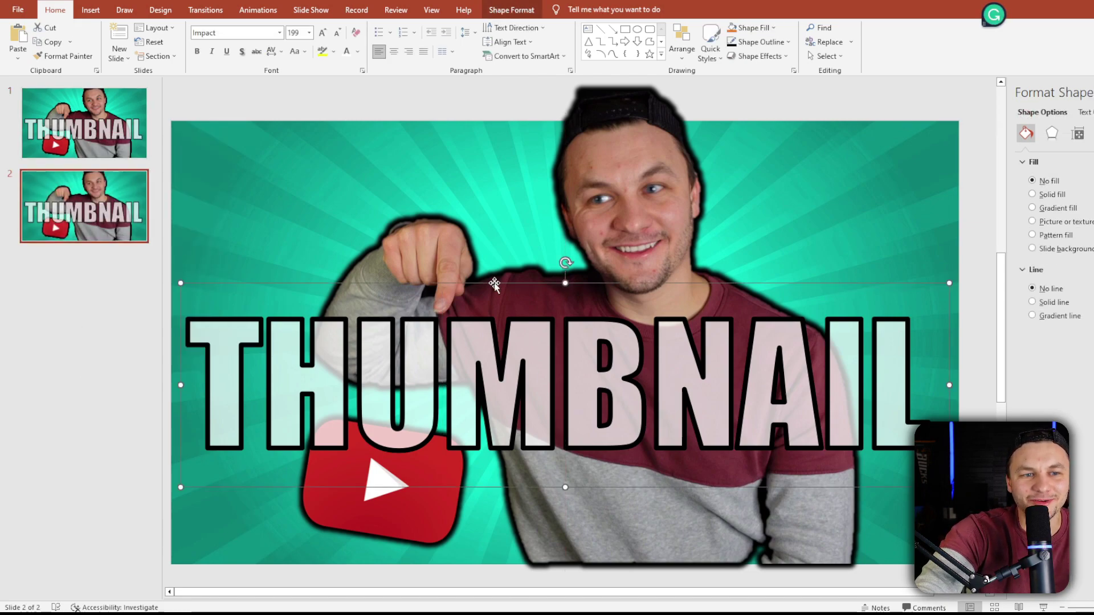
drag(495, 284, 505, 117)
click(510, 10)
click(56, 9)
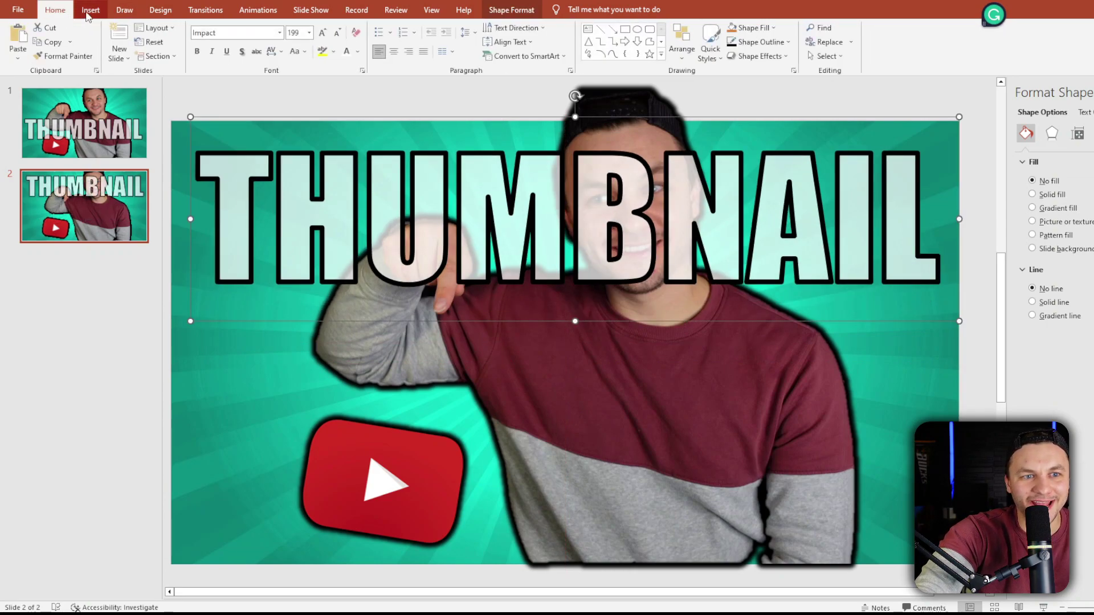
click(520, 13)
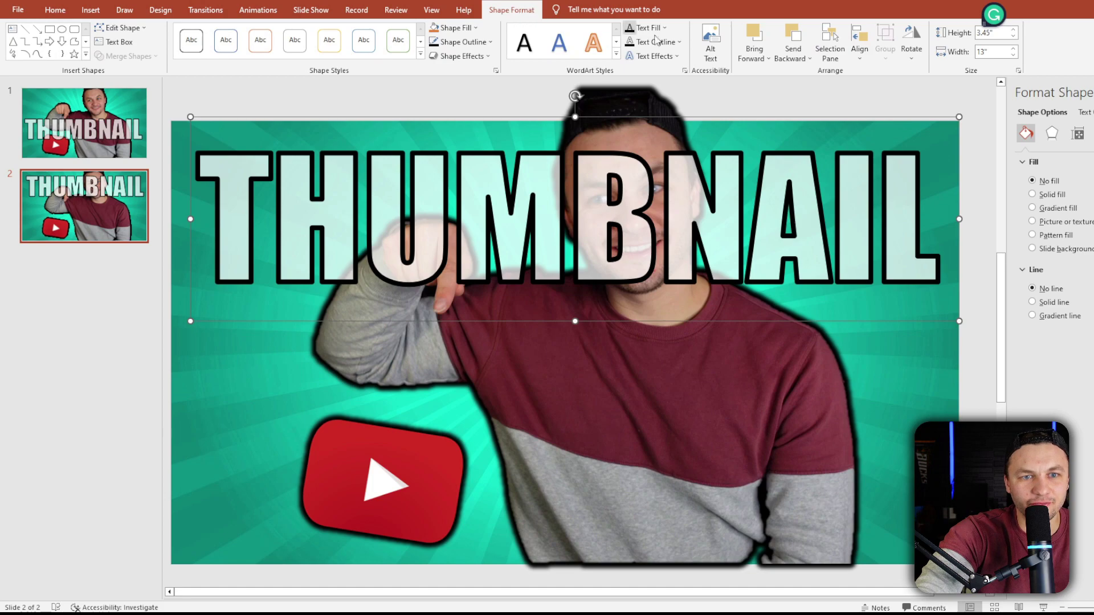
click(791, 40)
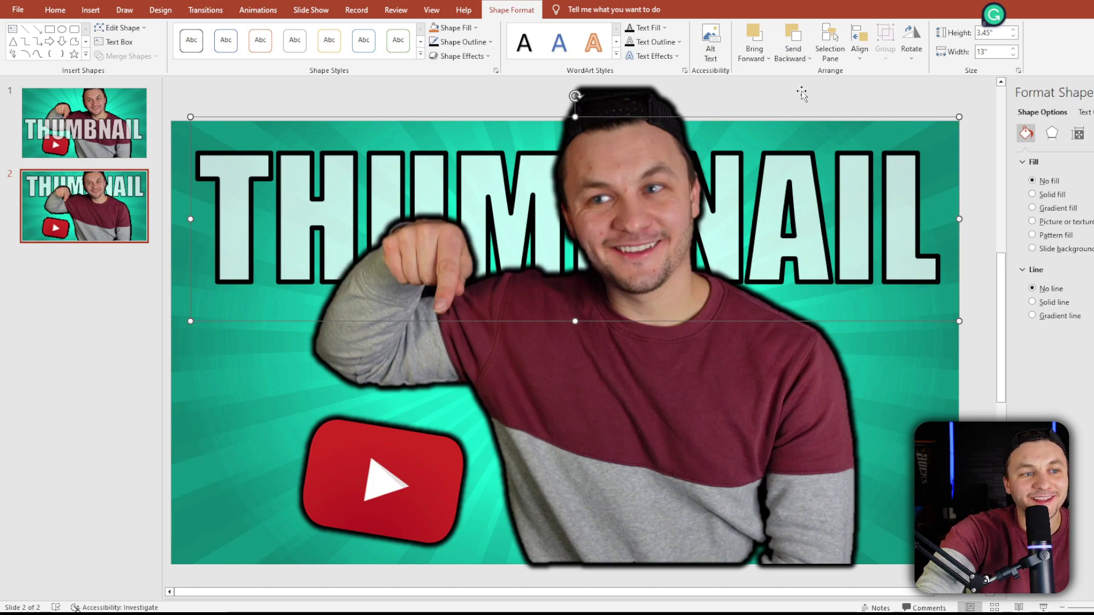
- Raise the title's font size to 239 and nudge it up and left
click(56, 9)
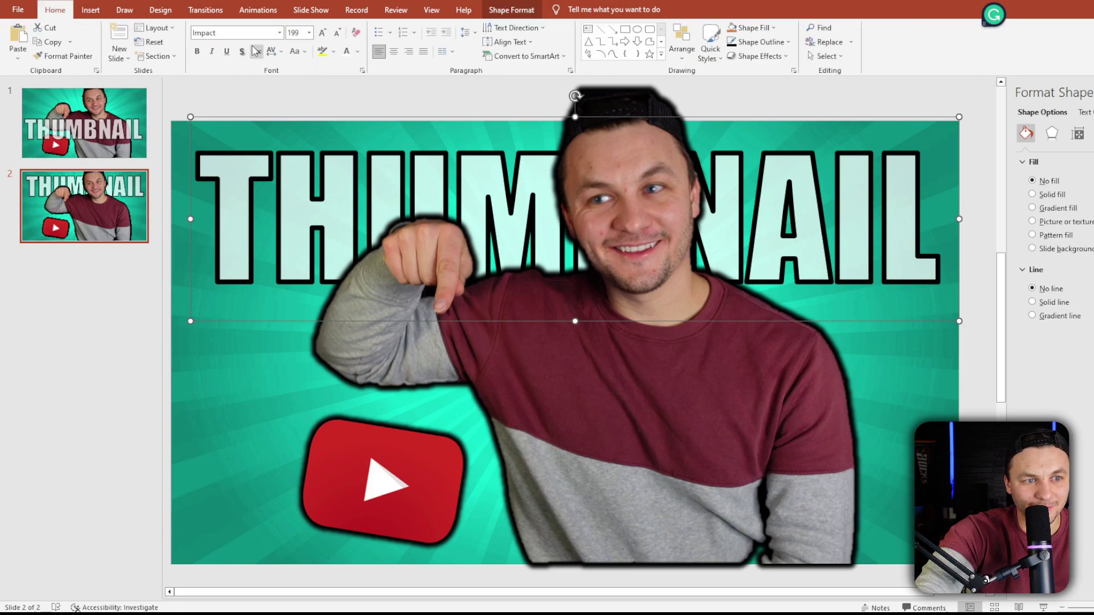
click(323, 33)
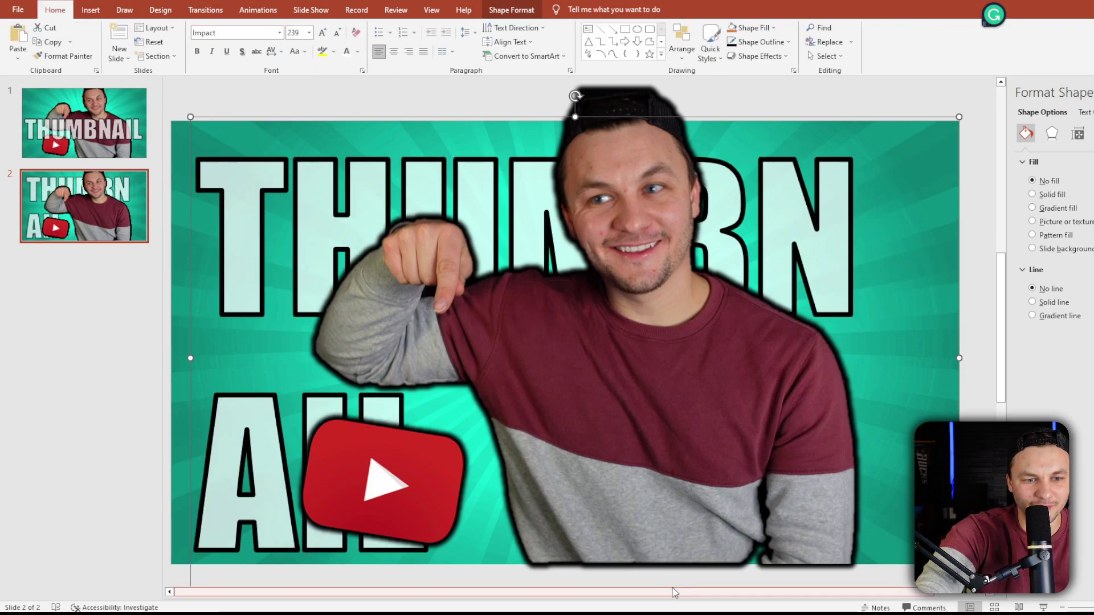
drag(179, 110, 129, 100)
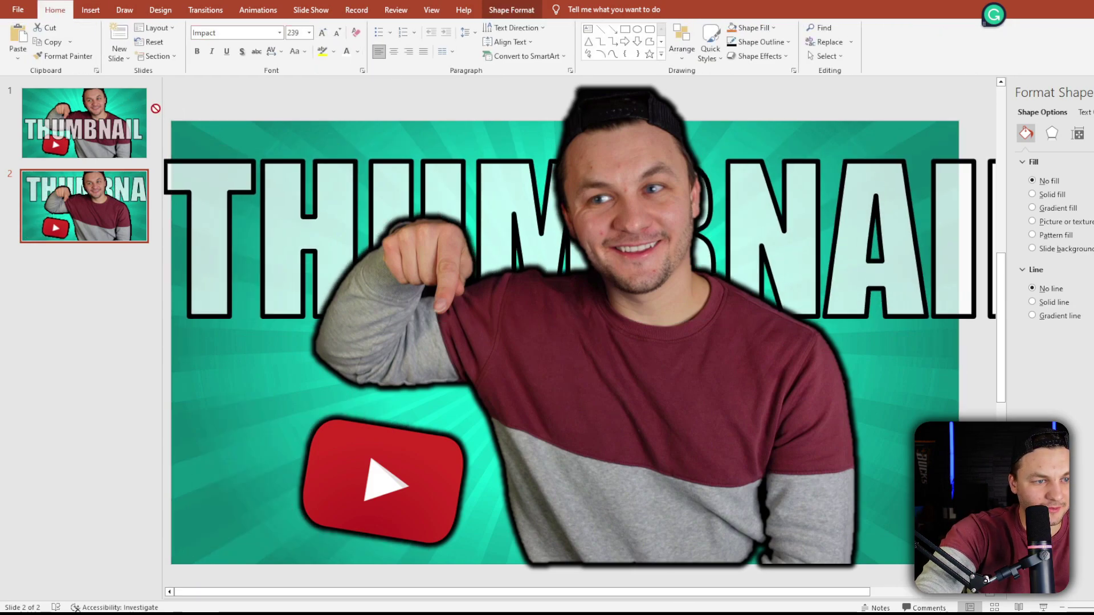
- Crop the presenter picture, pulling its right and left edges inward to remove empty space
click(735, 326)
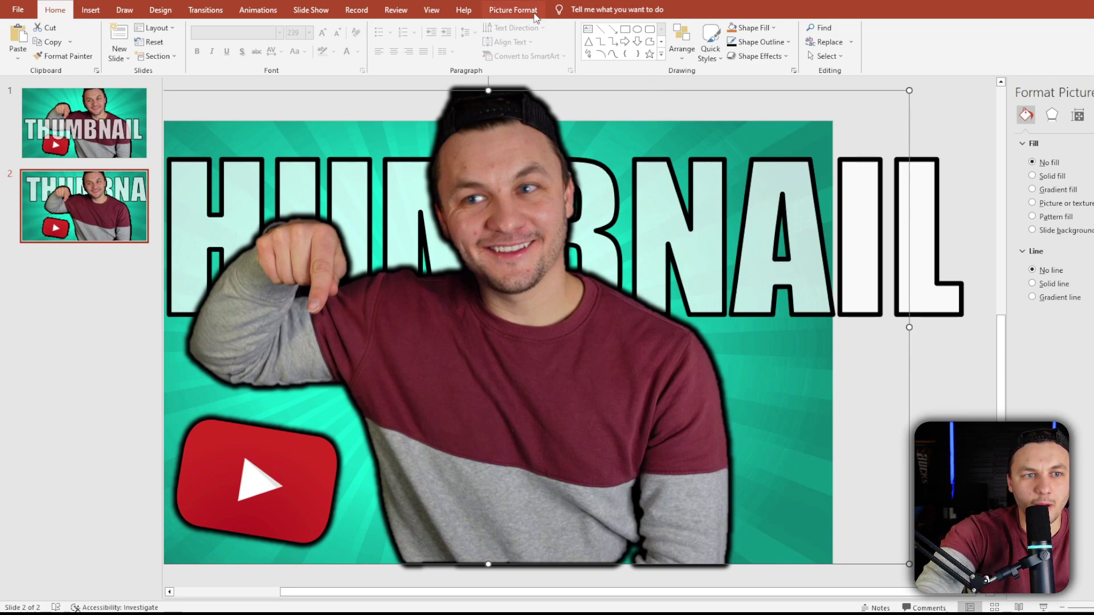
click(513, 10)
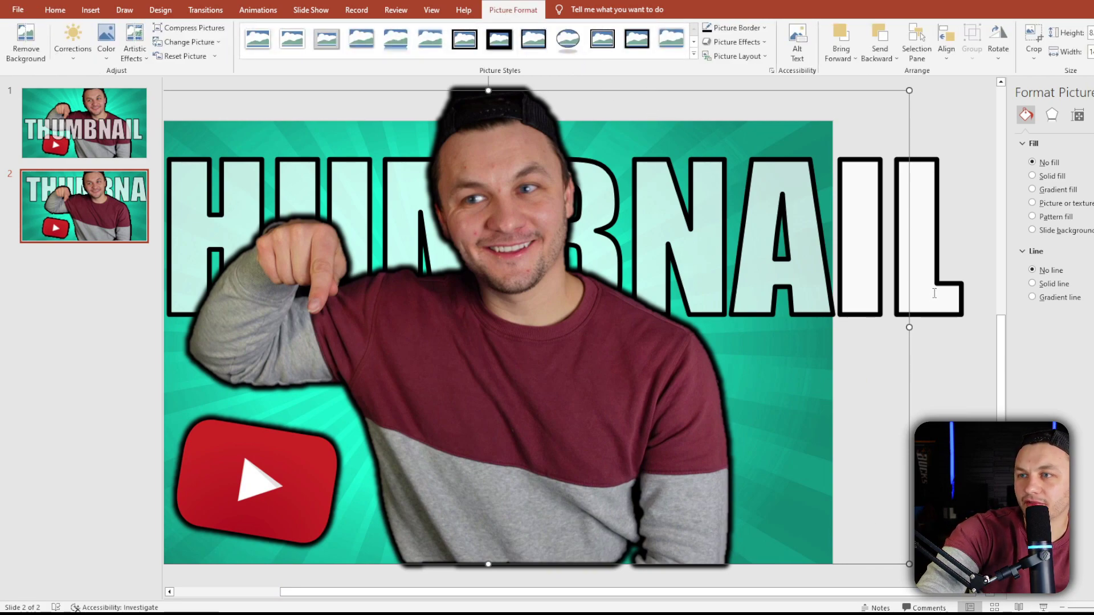
click(1034, 57)
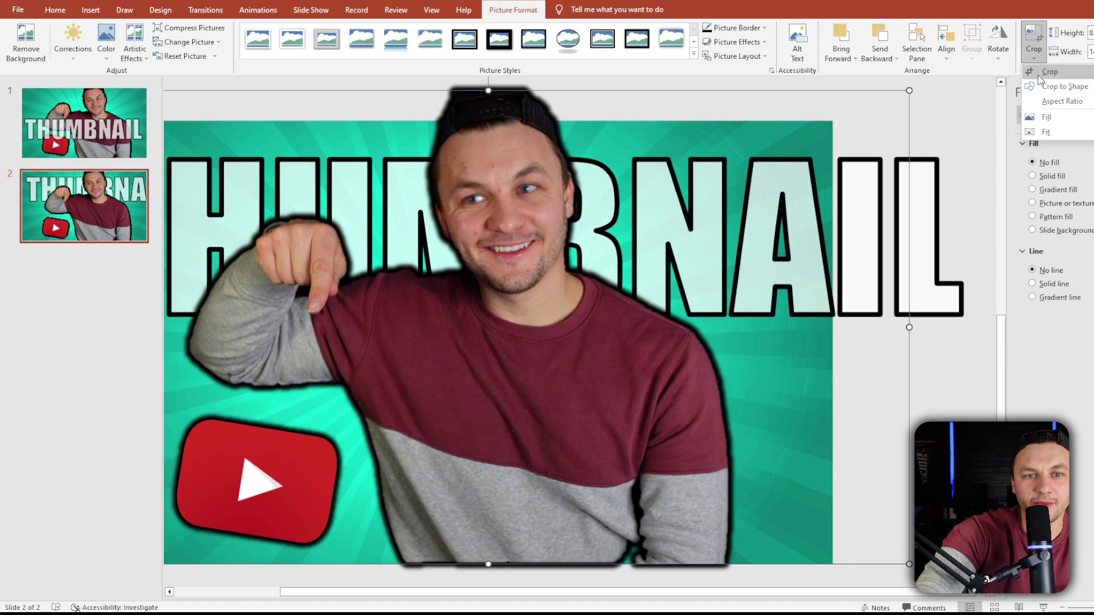
click(1044, 72)
drag(908, 340, 744, 340)
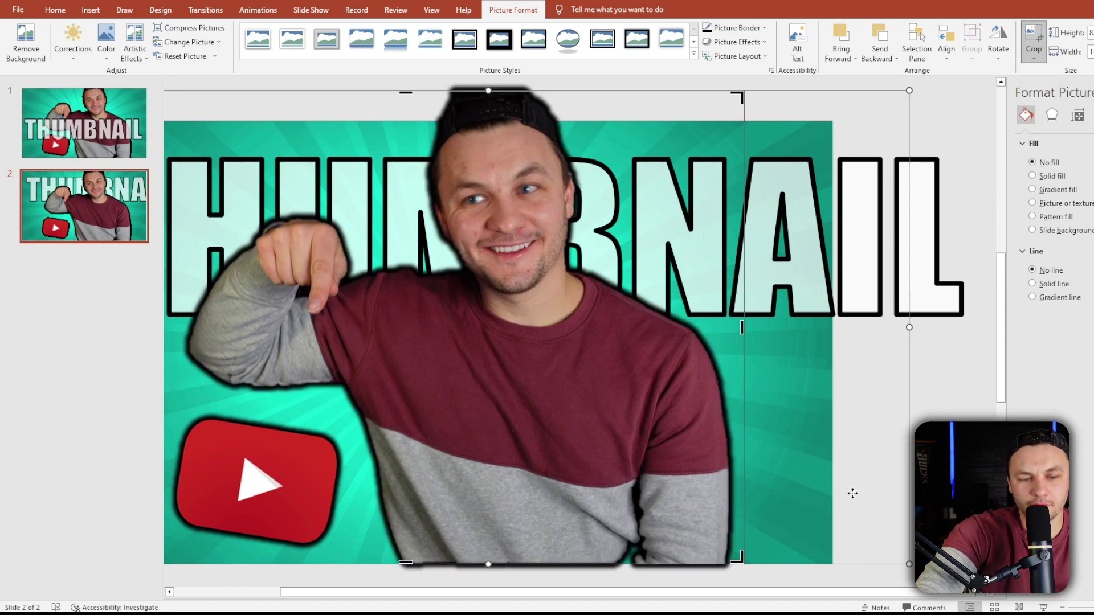
drag(796, 593, 689, 598)
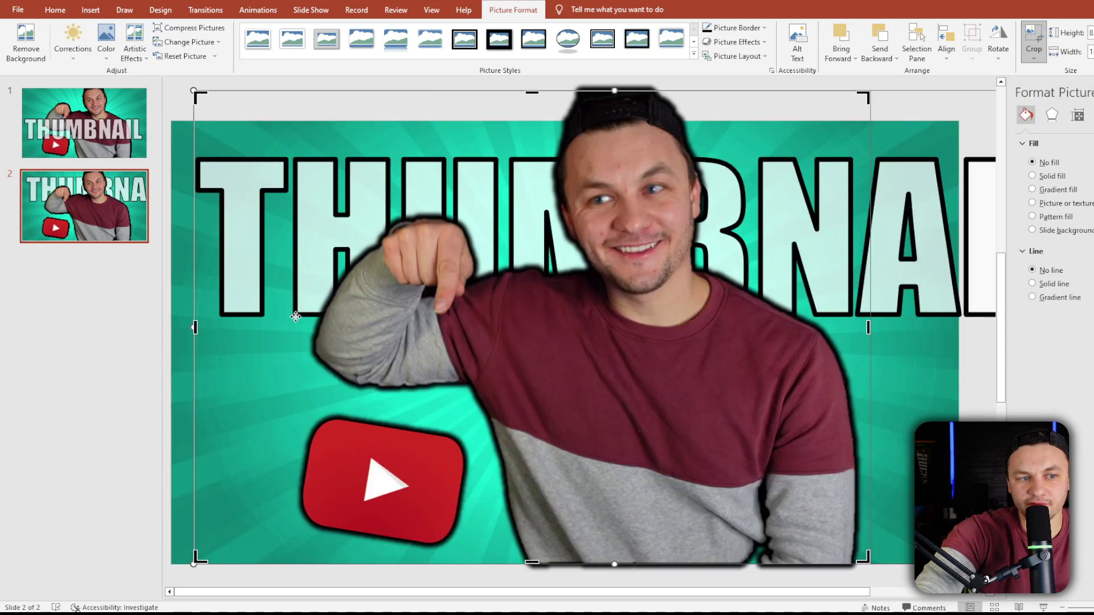
drag(195, 327, 296, 325)
click(321, 219)
- Reposition slide 2's THUMBNAIL title, set its size to 220, then go to slide 1
click(253, 222)
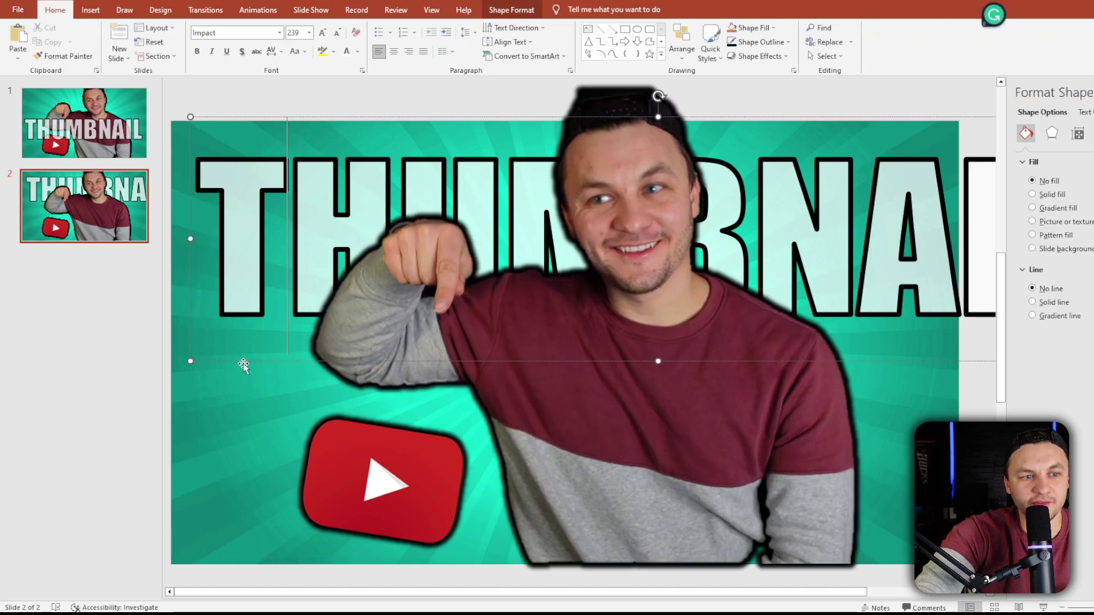
drag(242, 361, 224, 360)
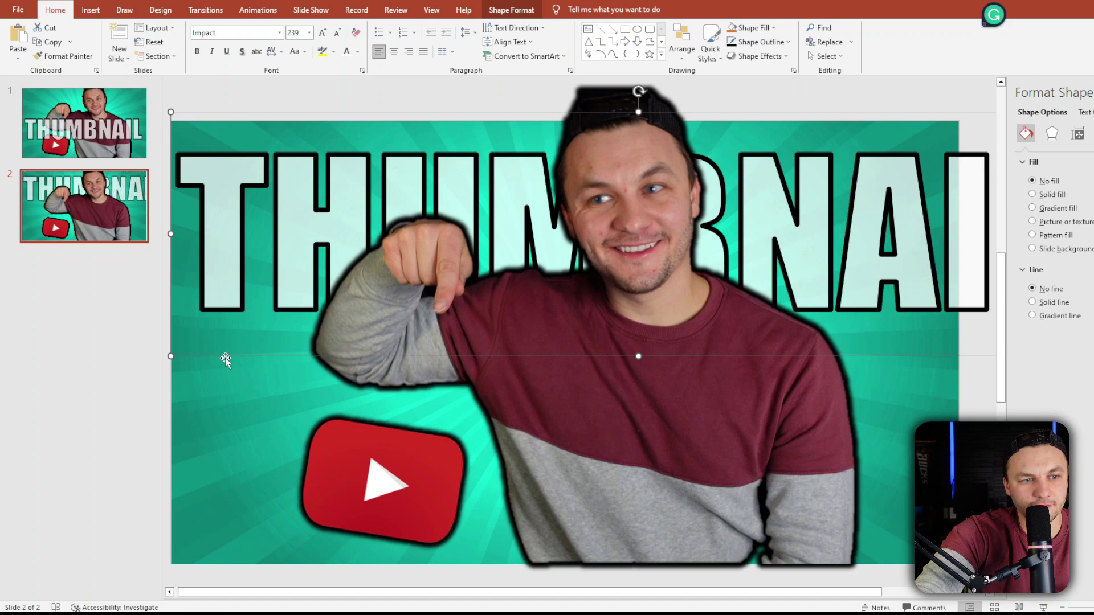
click(297, 33)
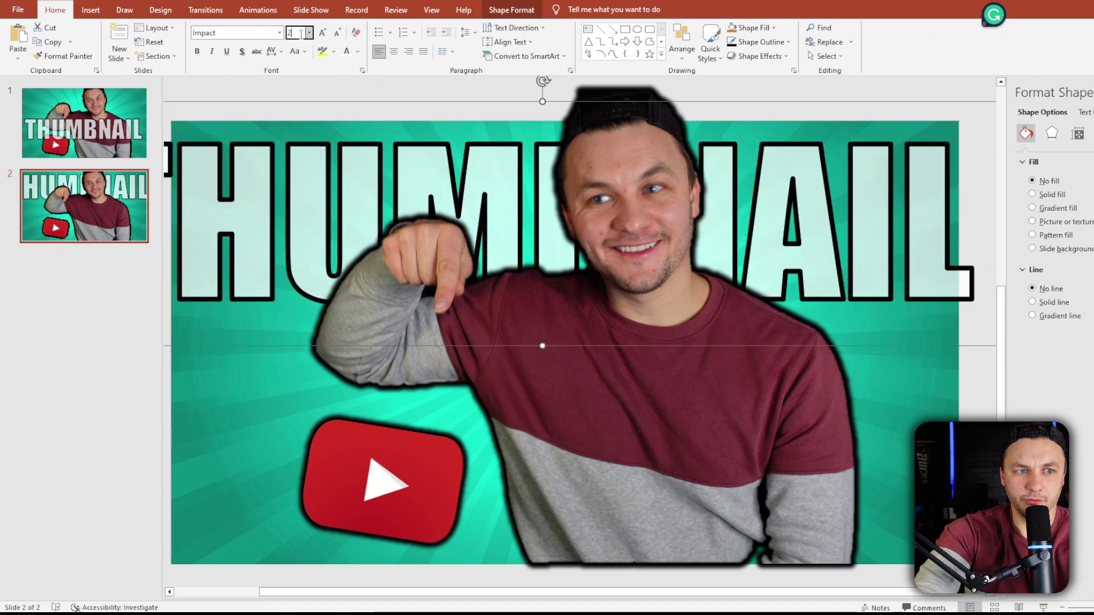
key(Return)
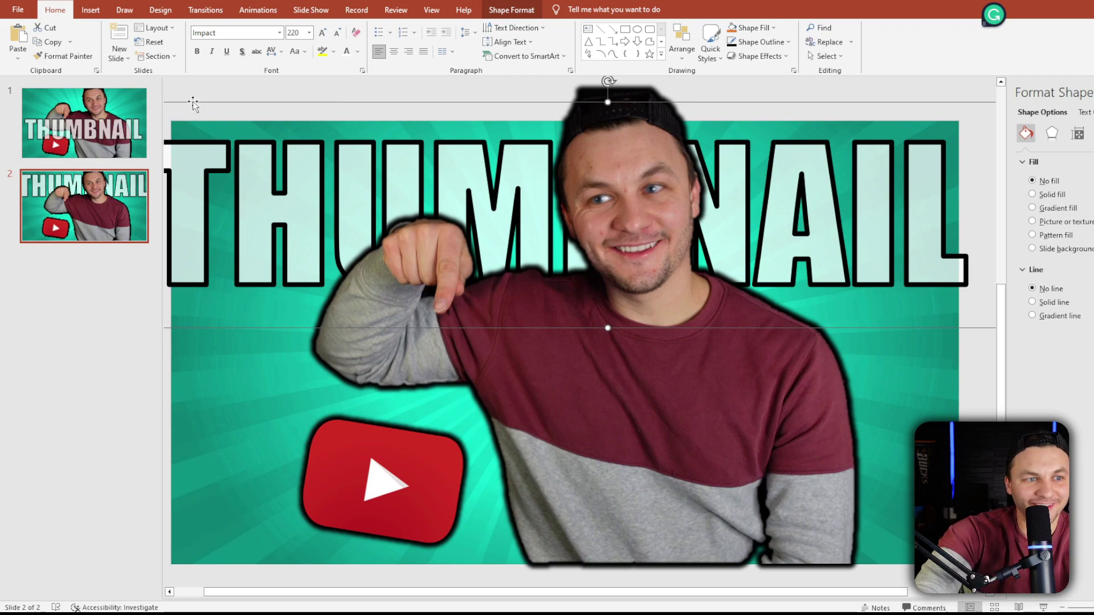
click(74, 145)
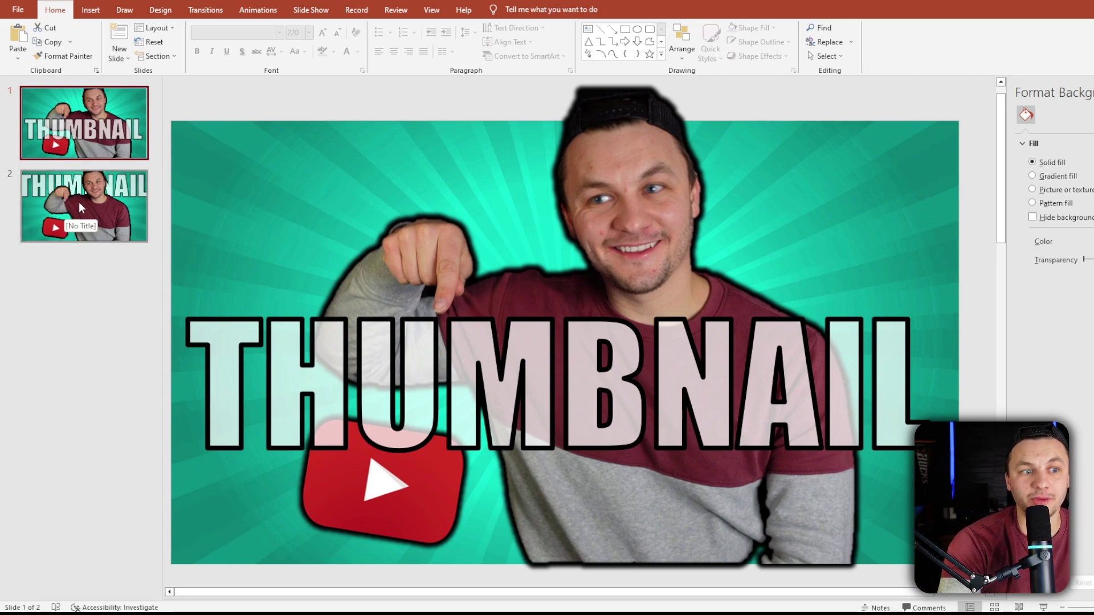
- Insert the PowerPoint logo picture, shrink it and place it beside the YouTube logo
click(376, 484)
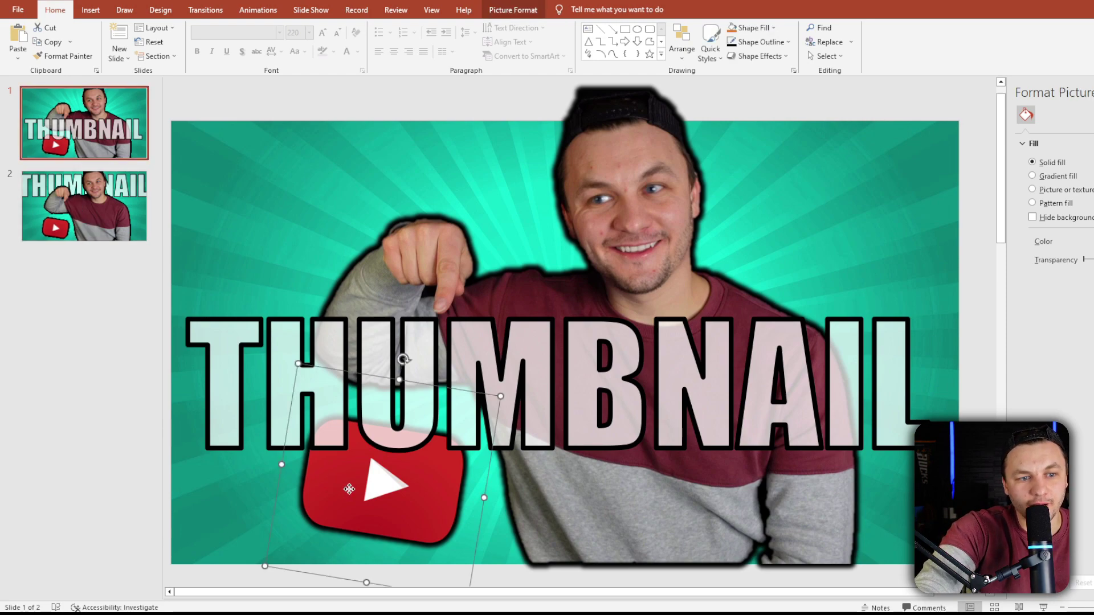
click(90, 10)
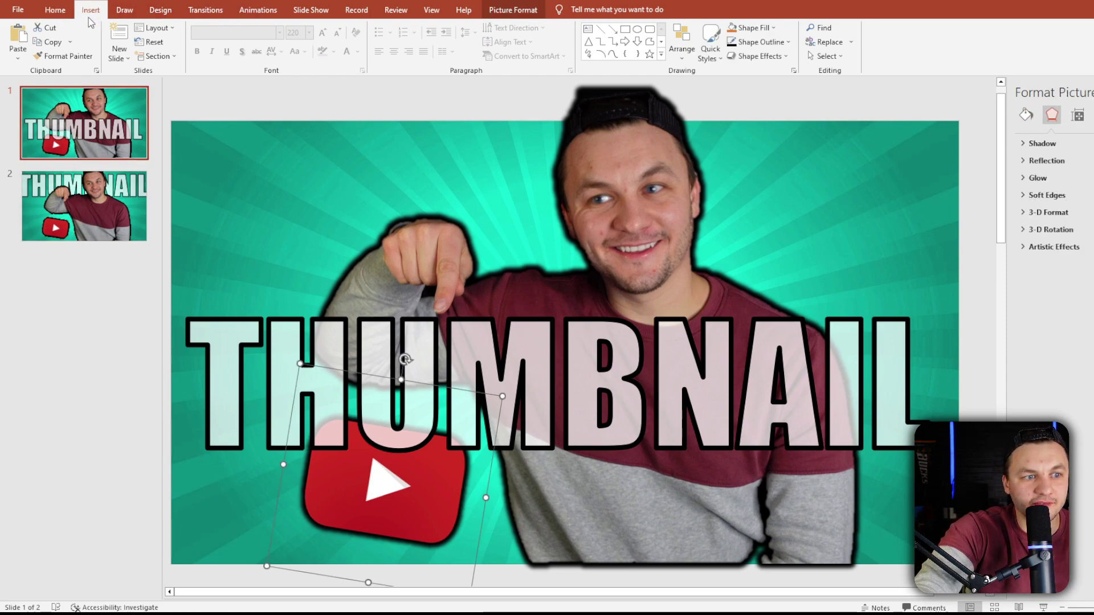
click(90, 40)
click(102, 109)
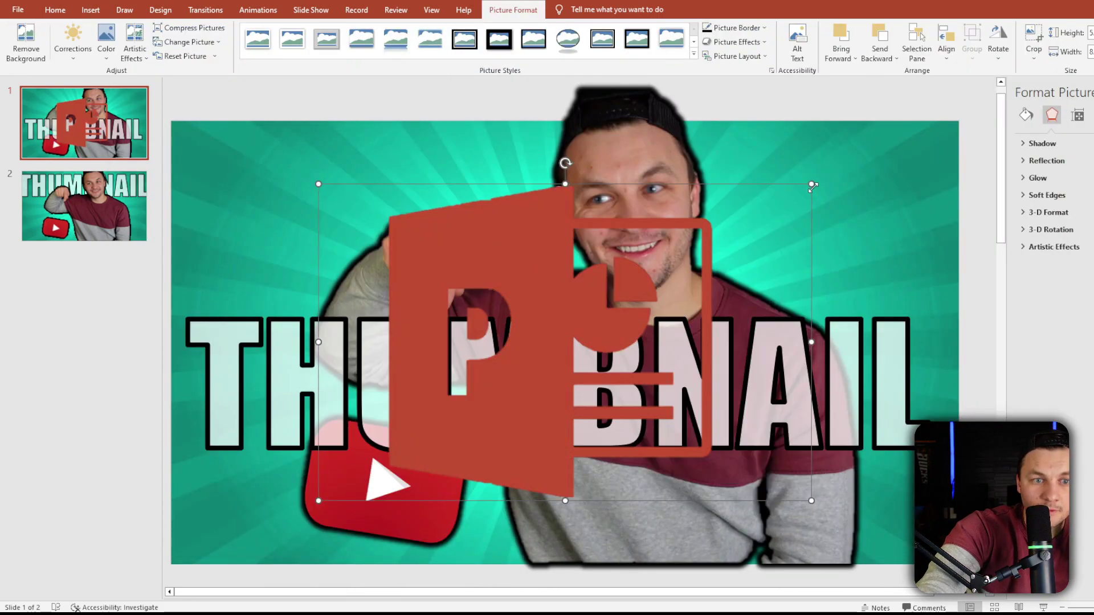
drag(813, 187, 382, 364)
drag(444, 442, 514, 506)
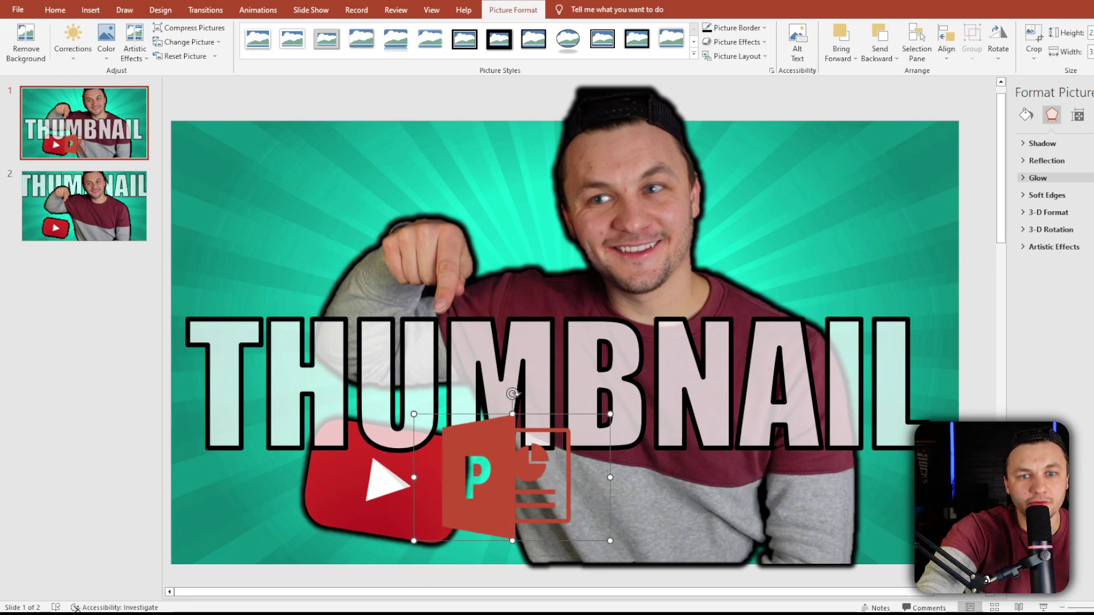
- Give the PowerPoint logo a dark glow and send it backward twice
click(767, 43)
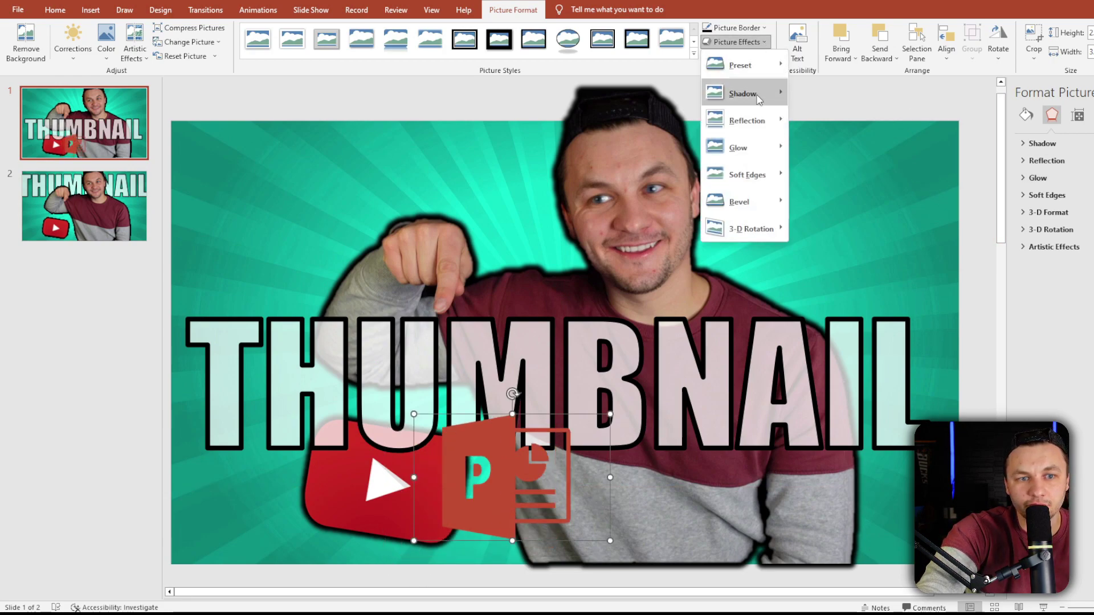
mouse_move(741, 148)
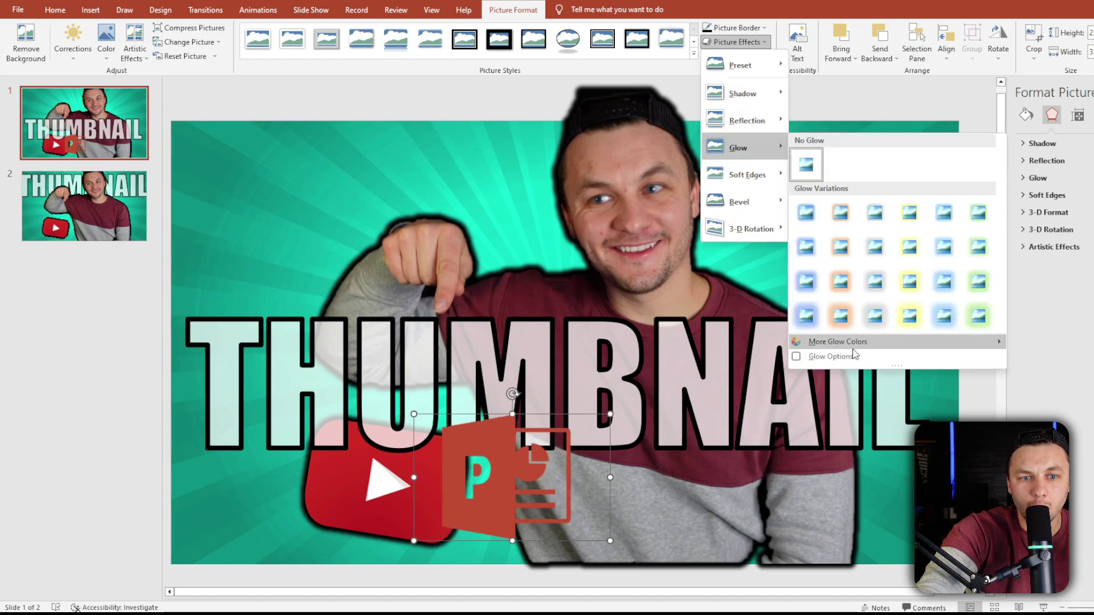
click(832, 357)
click(1089, 246)
click(878, 46)
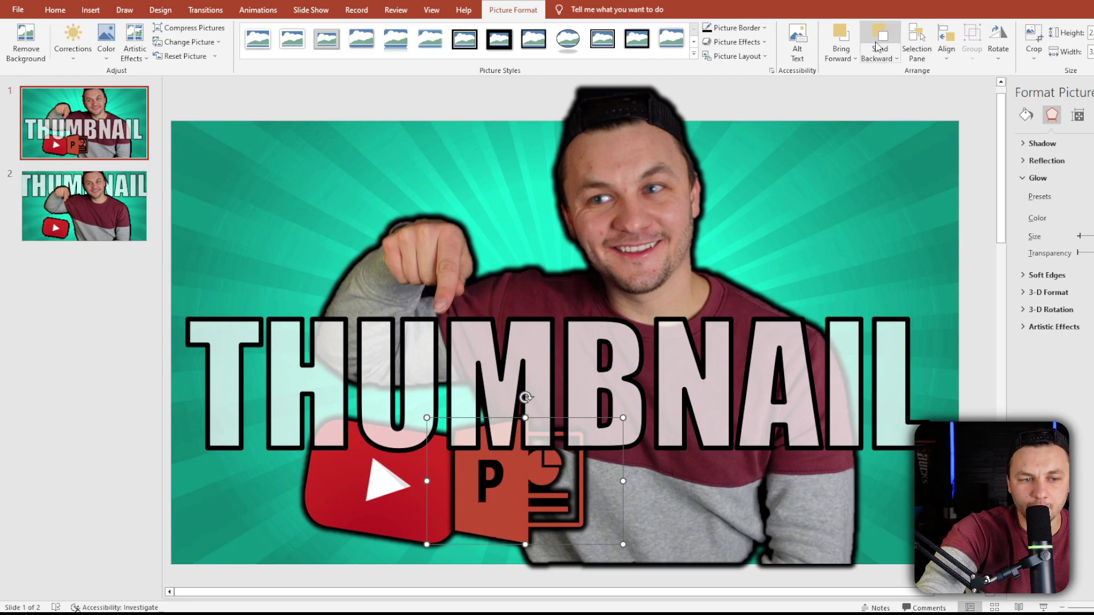
click(878, 46)
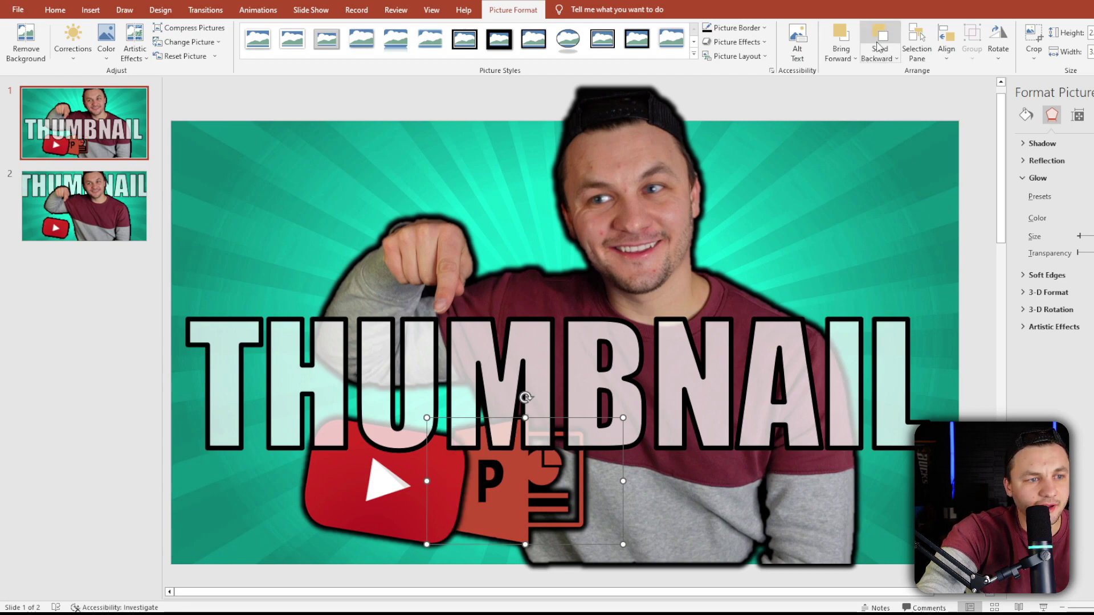
- Tilt, shrink and move the PowerPoint logo into the slide's upper-right corner
drag(525, 397, 447, 367)
drag(550, 551, 292, 234)
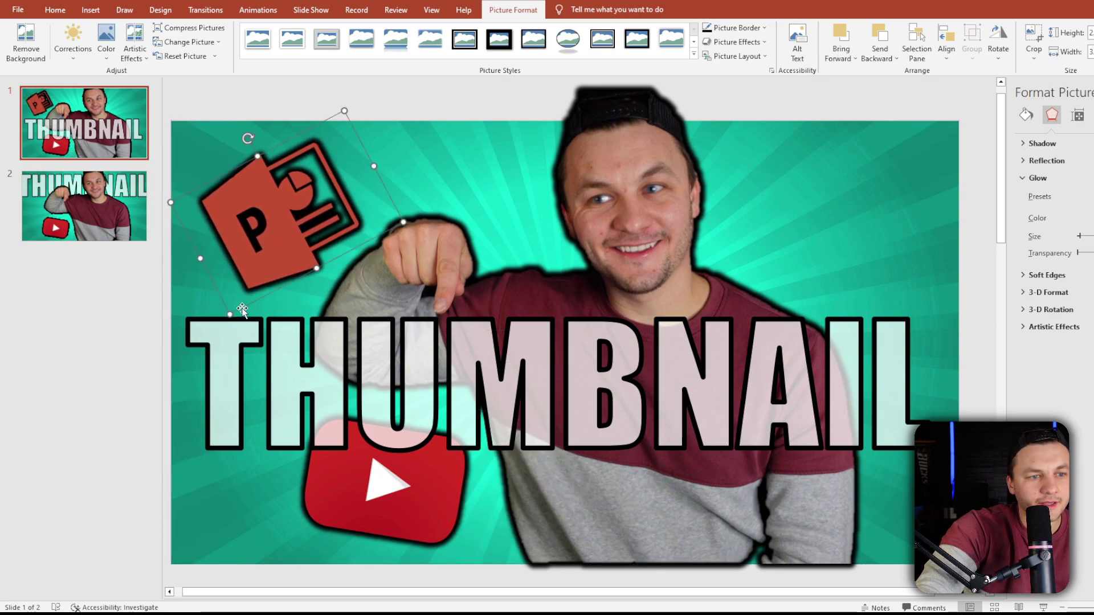
drag(233, 315, 253, 250)
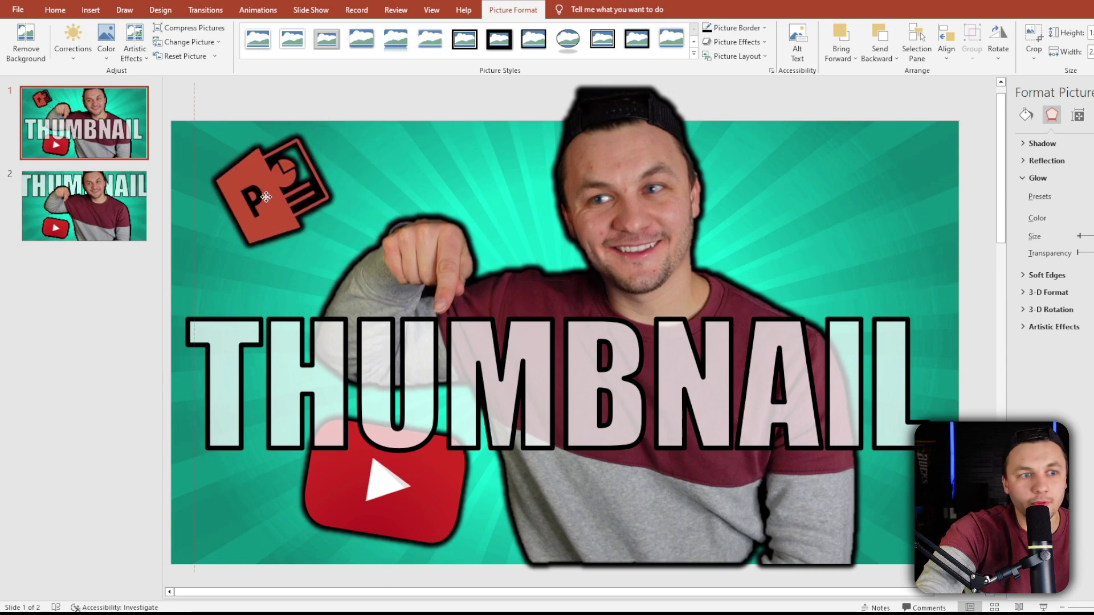
drag(297, 197, 869, 187)
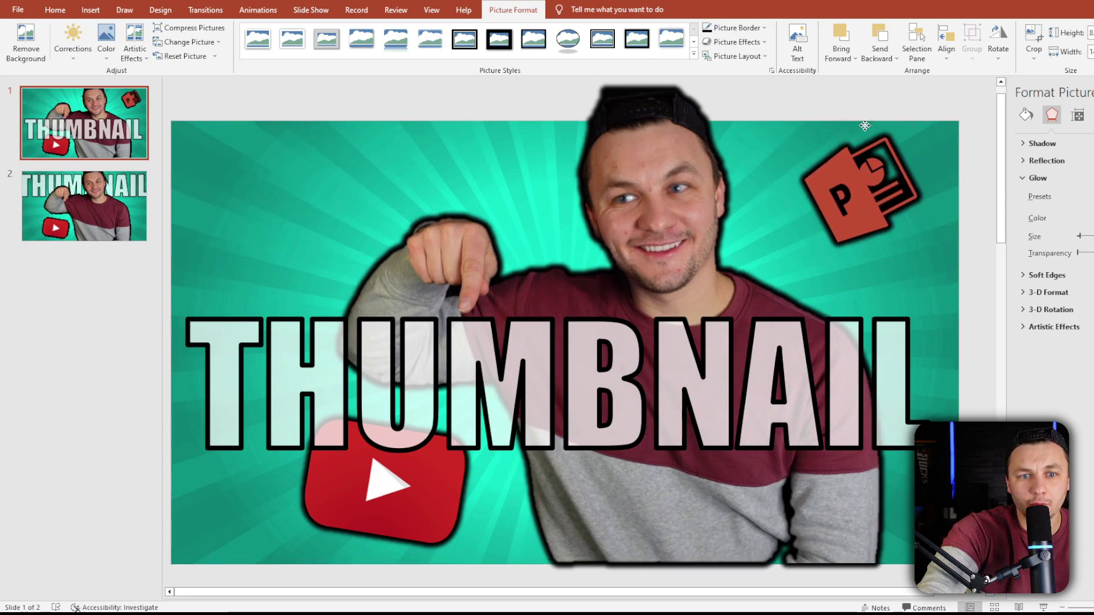
drag(849, 126, 759, 240)
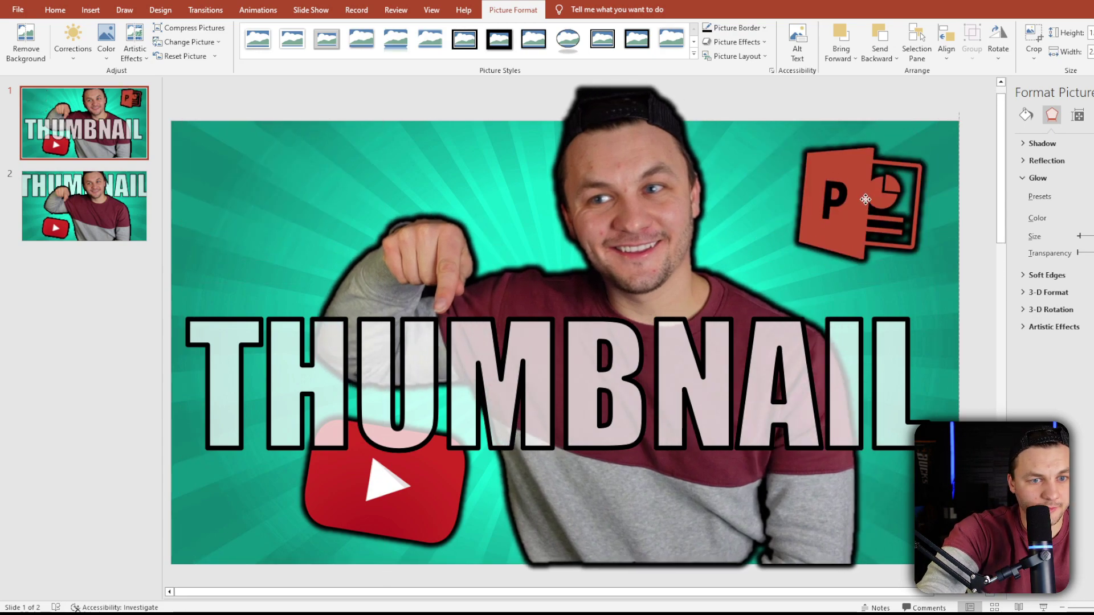
click(865, 199)
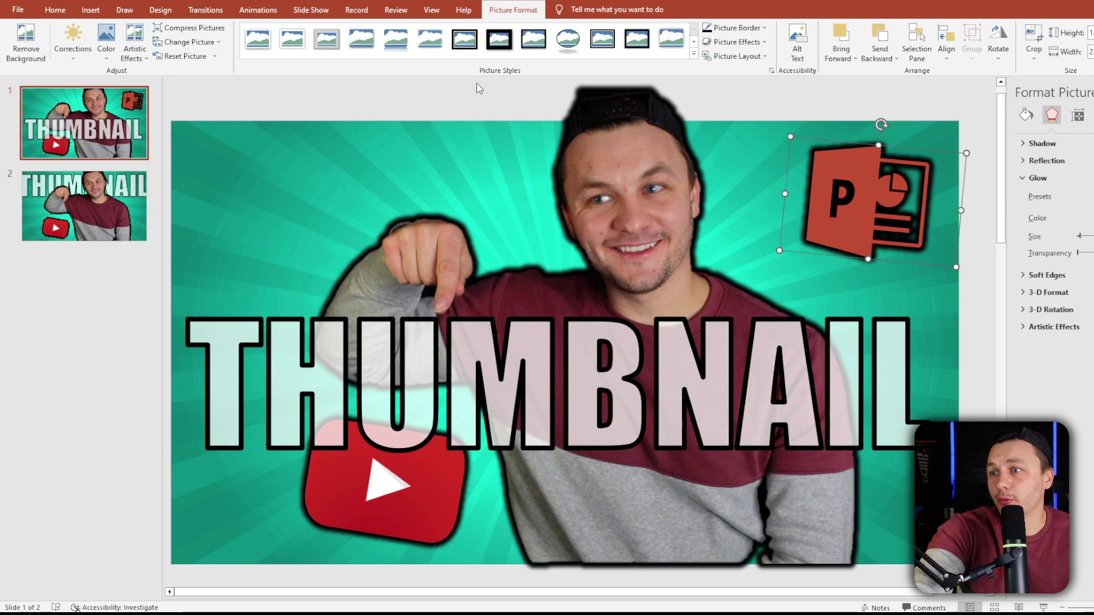
- Preview the slide as a slide show, exit with Esc, then open the File menu
click(300, 11)
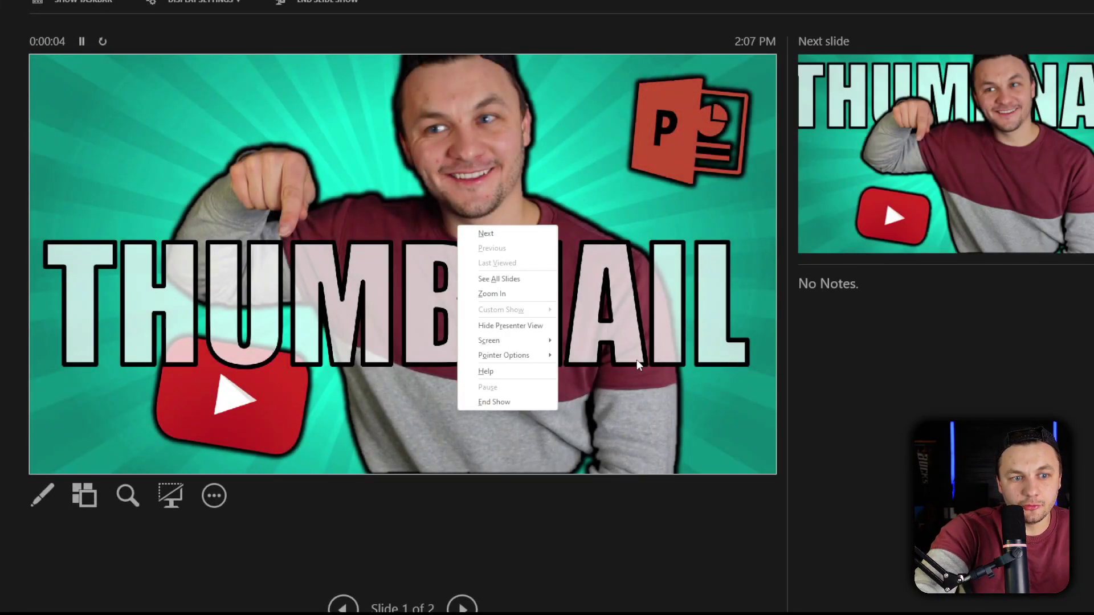
click(657, 521)
key(Escape)
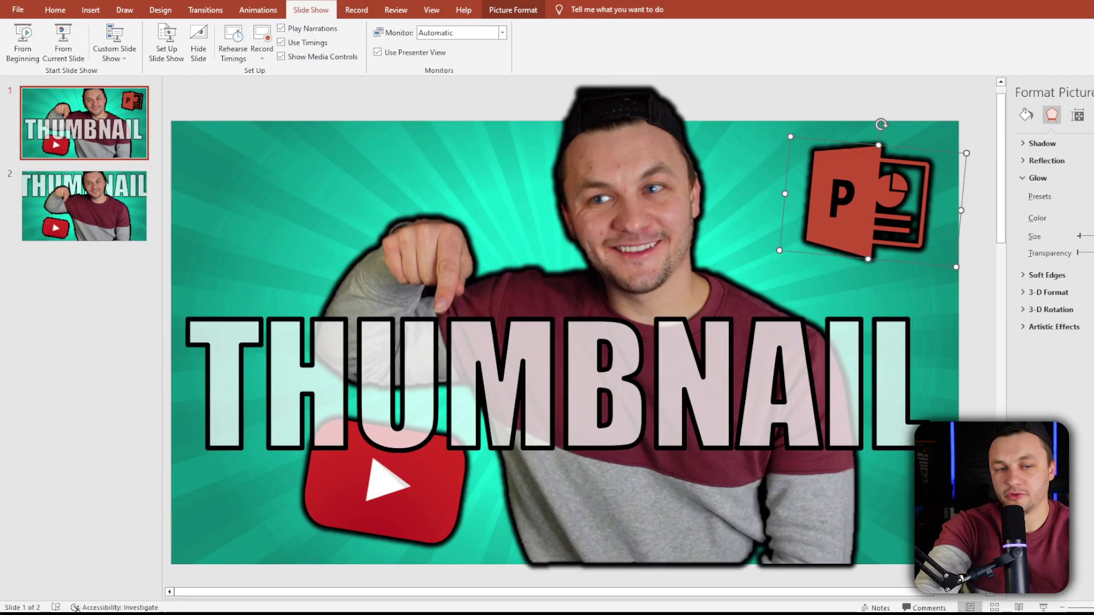
click(22, 12)
- Show the list of file types in the Save As dialog for Presentation4
click(52, 179)
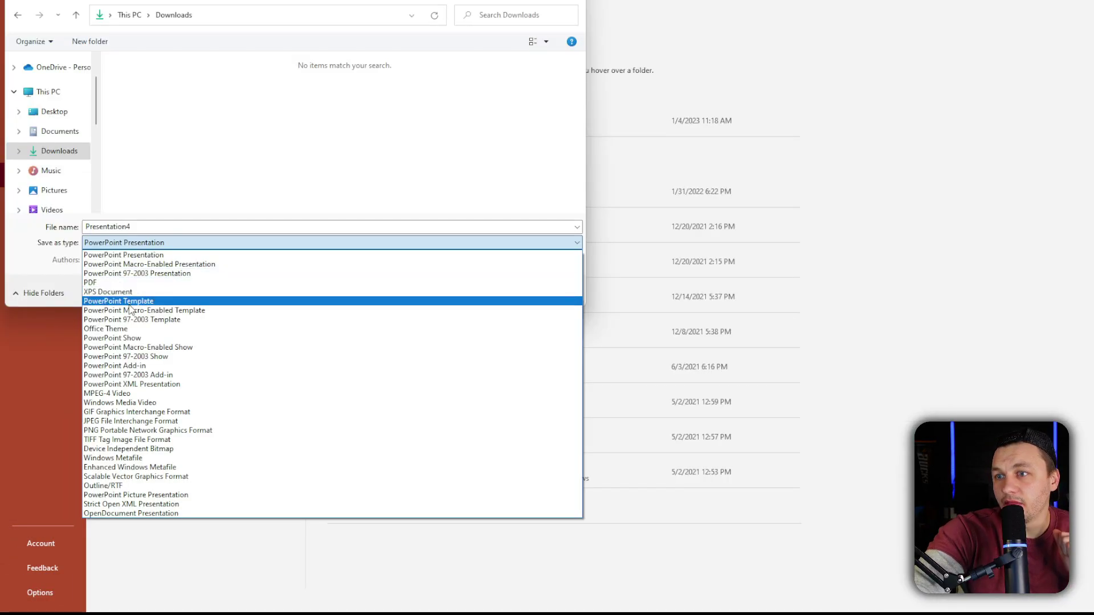